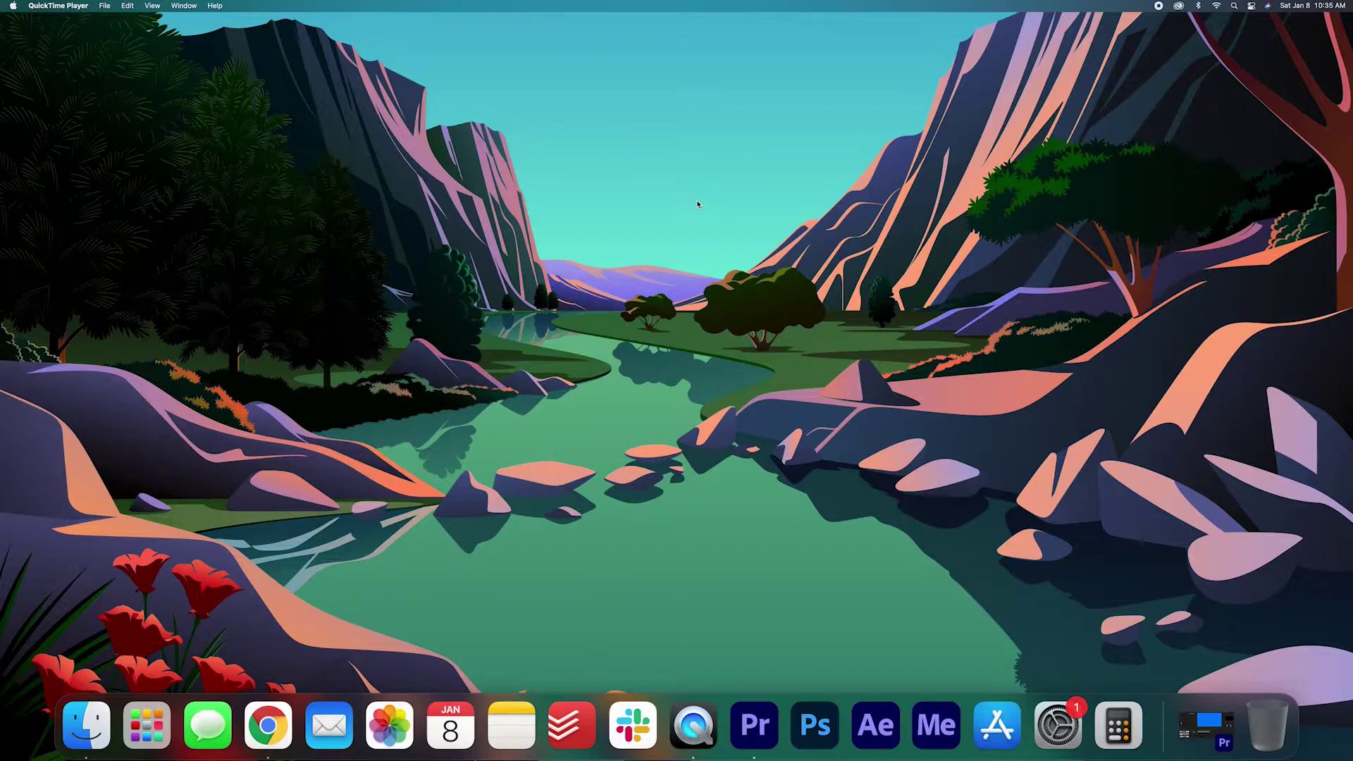
Launch Premiere Pro from the Dock to open the Air Filters sequence
left_click(754, 725)
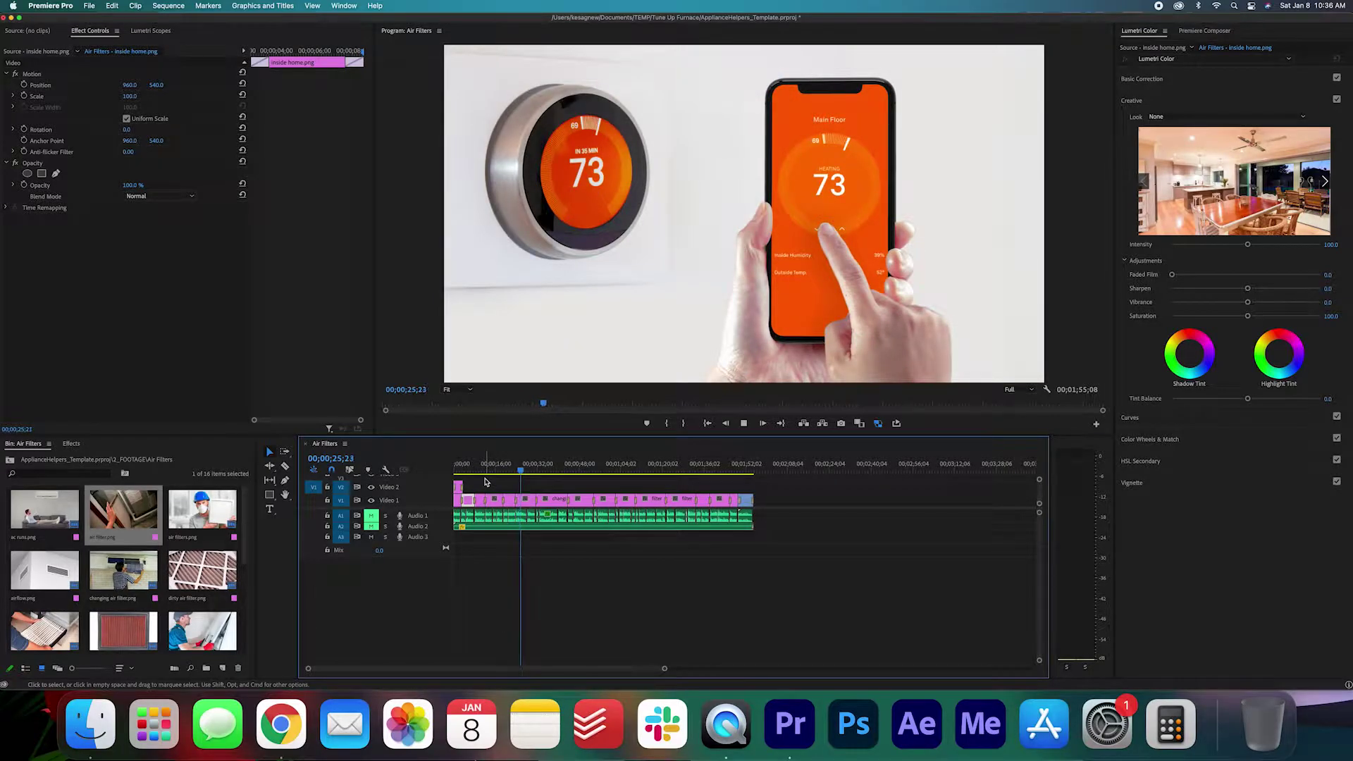
Return the playhead to the kitchen photo at 00;00;04;28 and save the project
left_click_drag(519, 471, 468, 473)
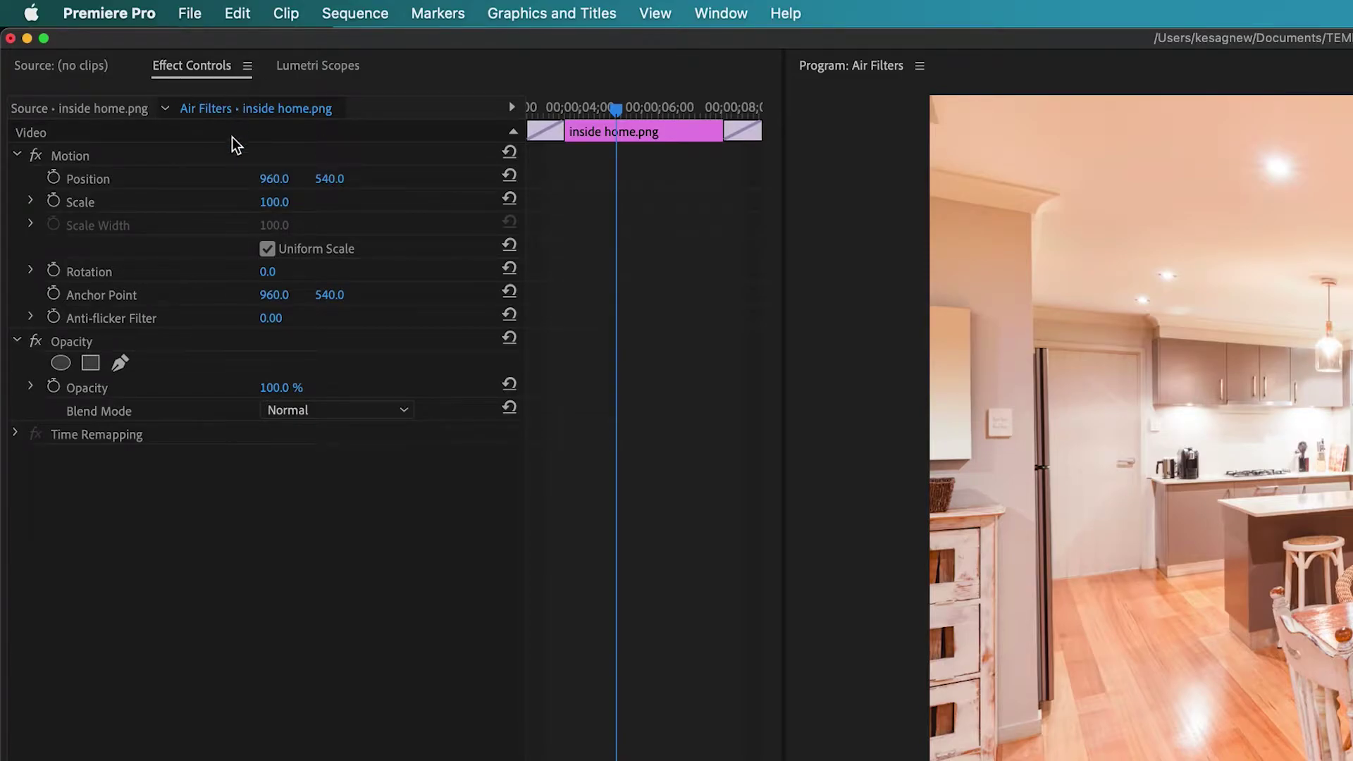
key("super+s")
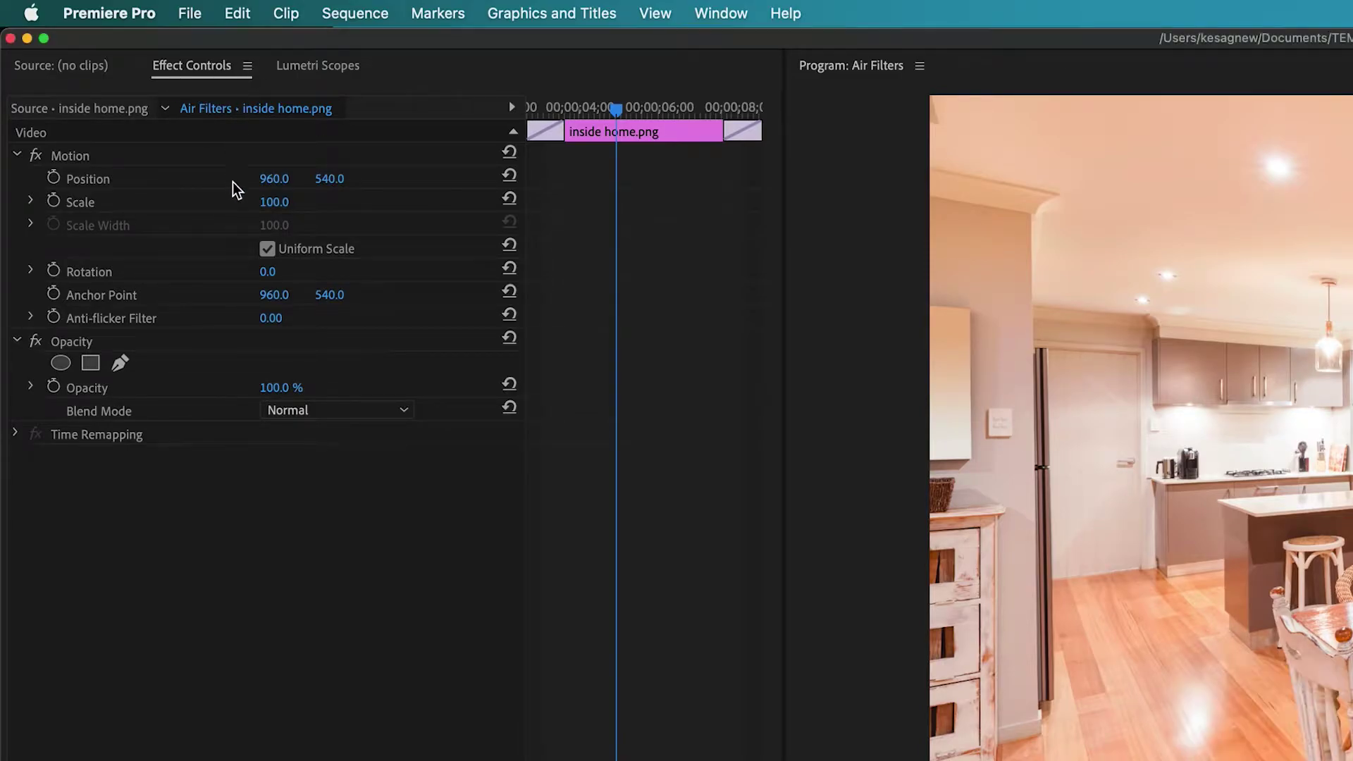
left_click(733, 14)
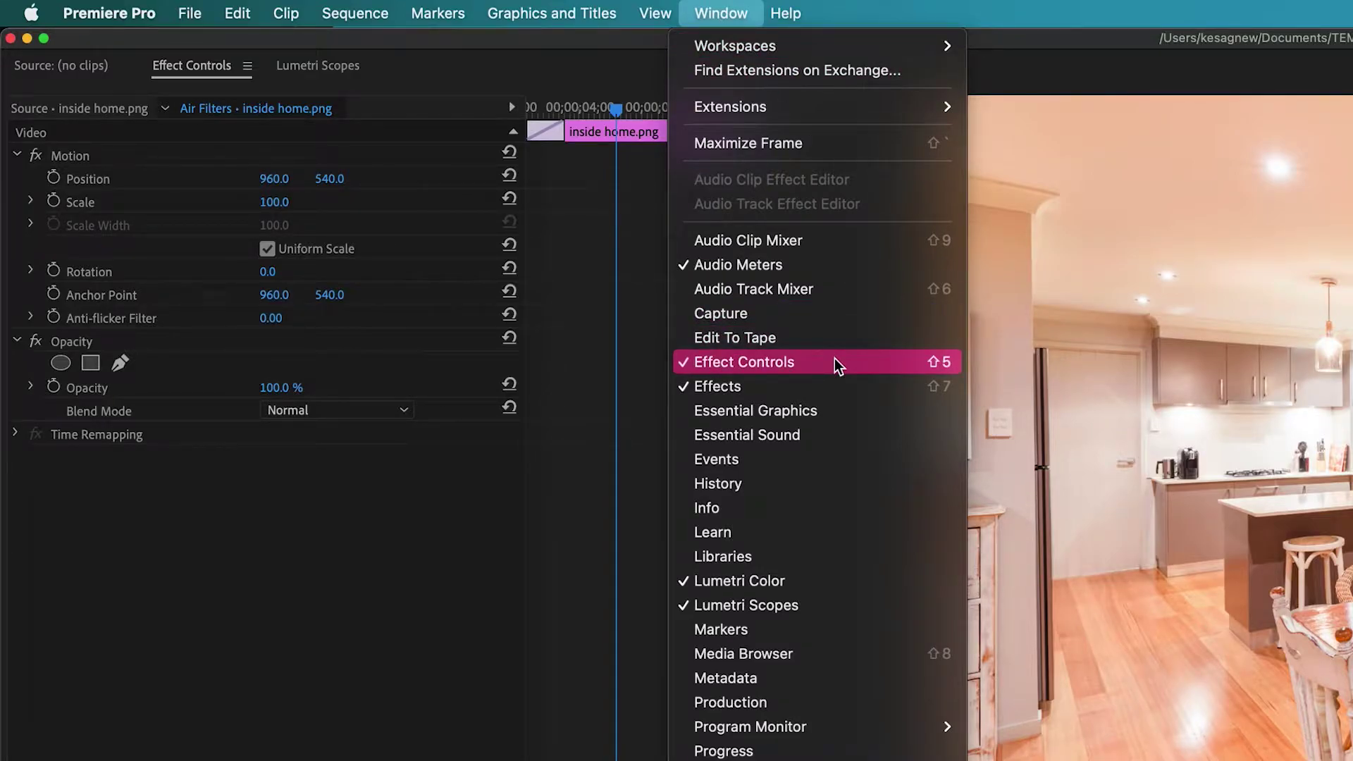
left_click(470, 523)
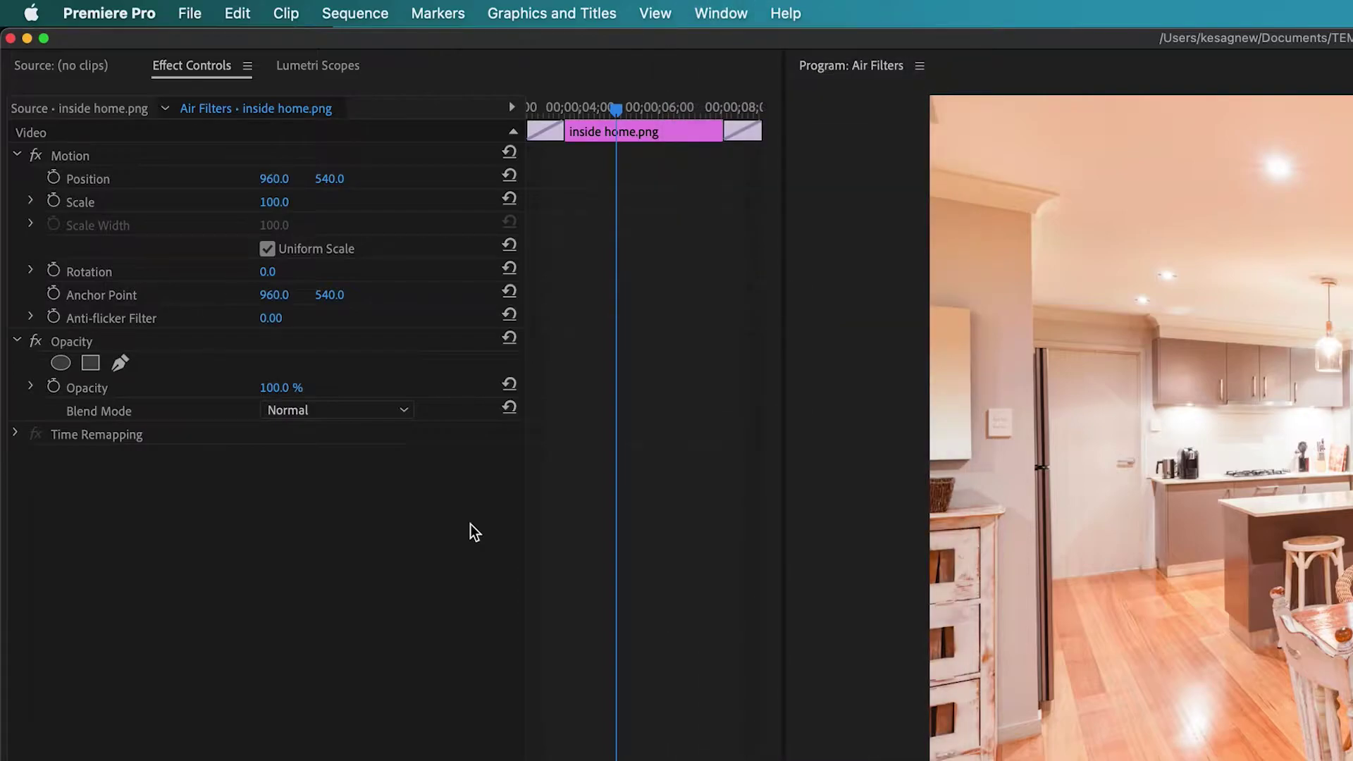
Try kitchen photo Scale values such as 94, then reset Scale to 100
left_click(97, 182)
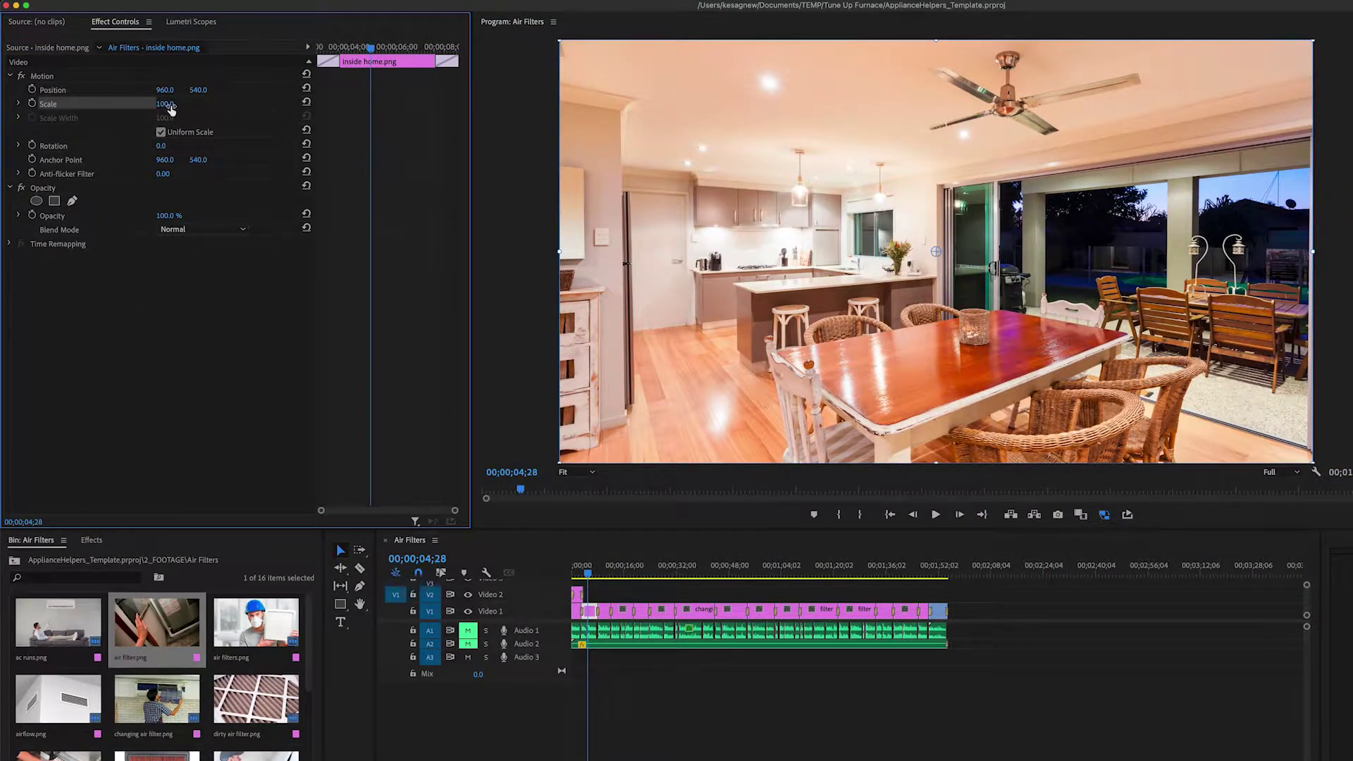
left_click(167, 104)
type("94")
key("Return")
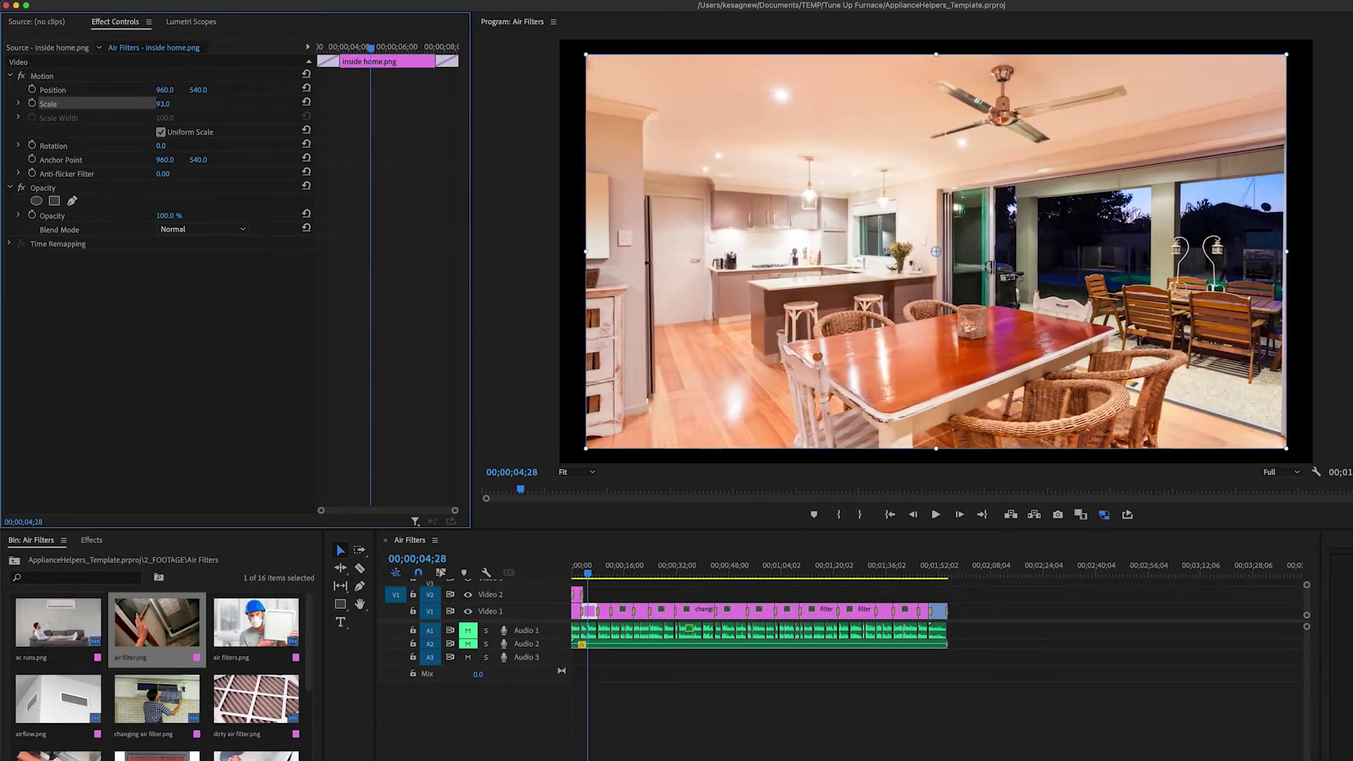
left_click_drag(167, 104, 130, 104)
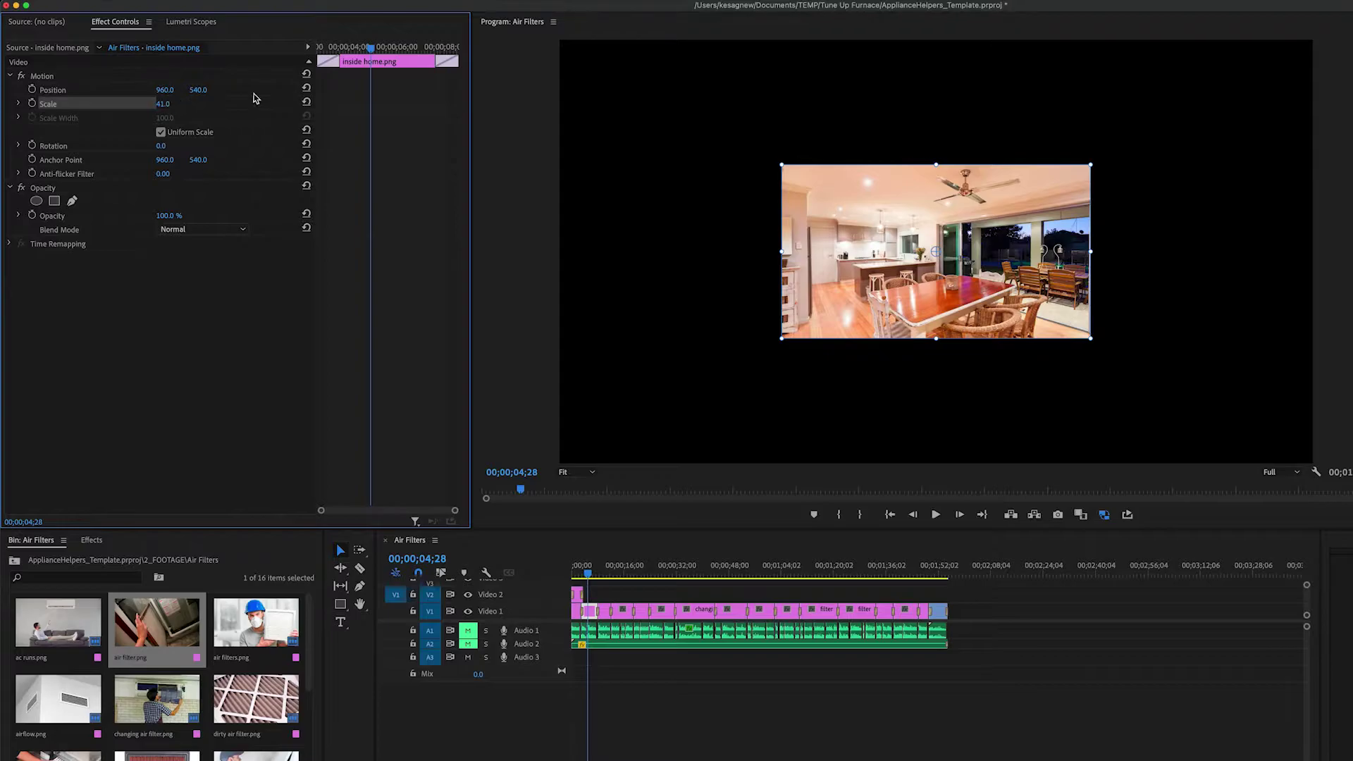
left_click(307, 104)
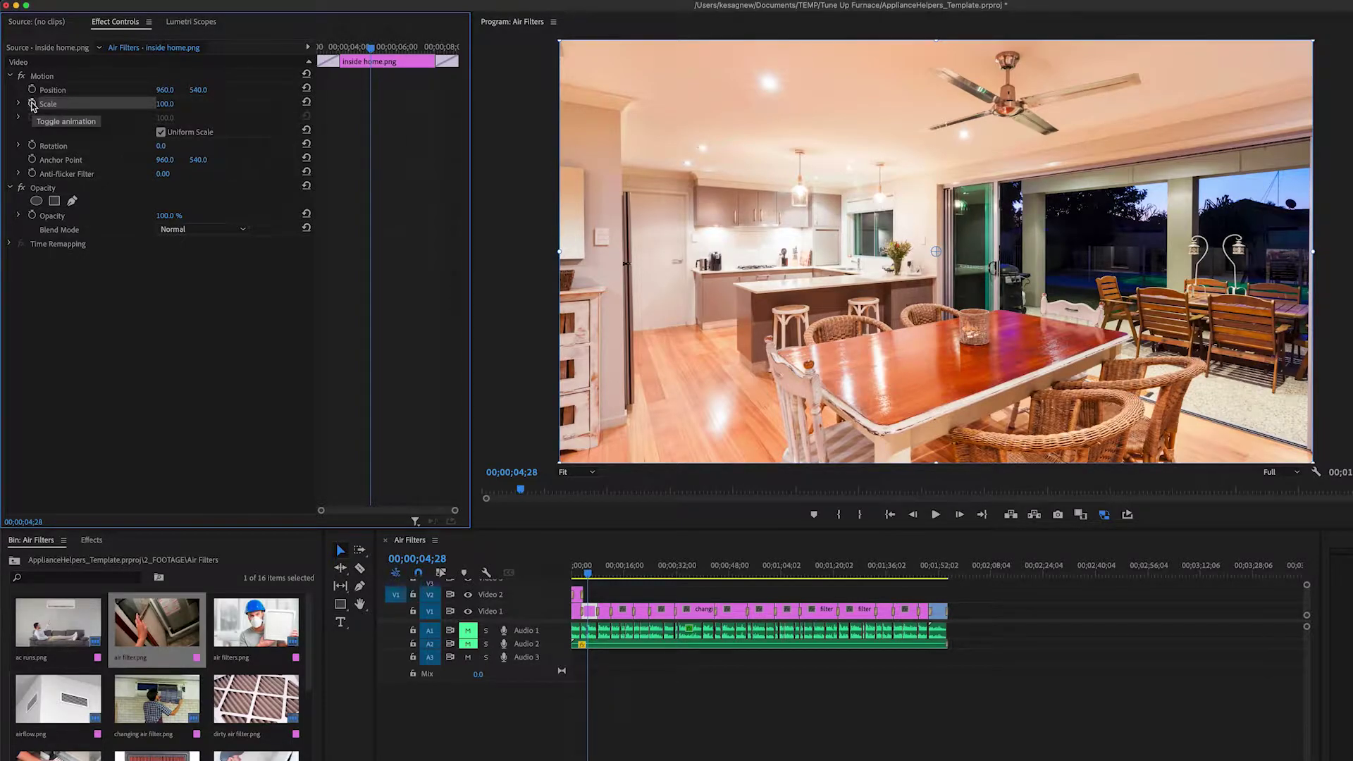
Keyframe the kitchen photo's Scale at 104 and move that keyframe later in the clip
left_click(32, 105)
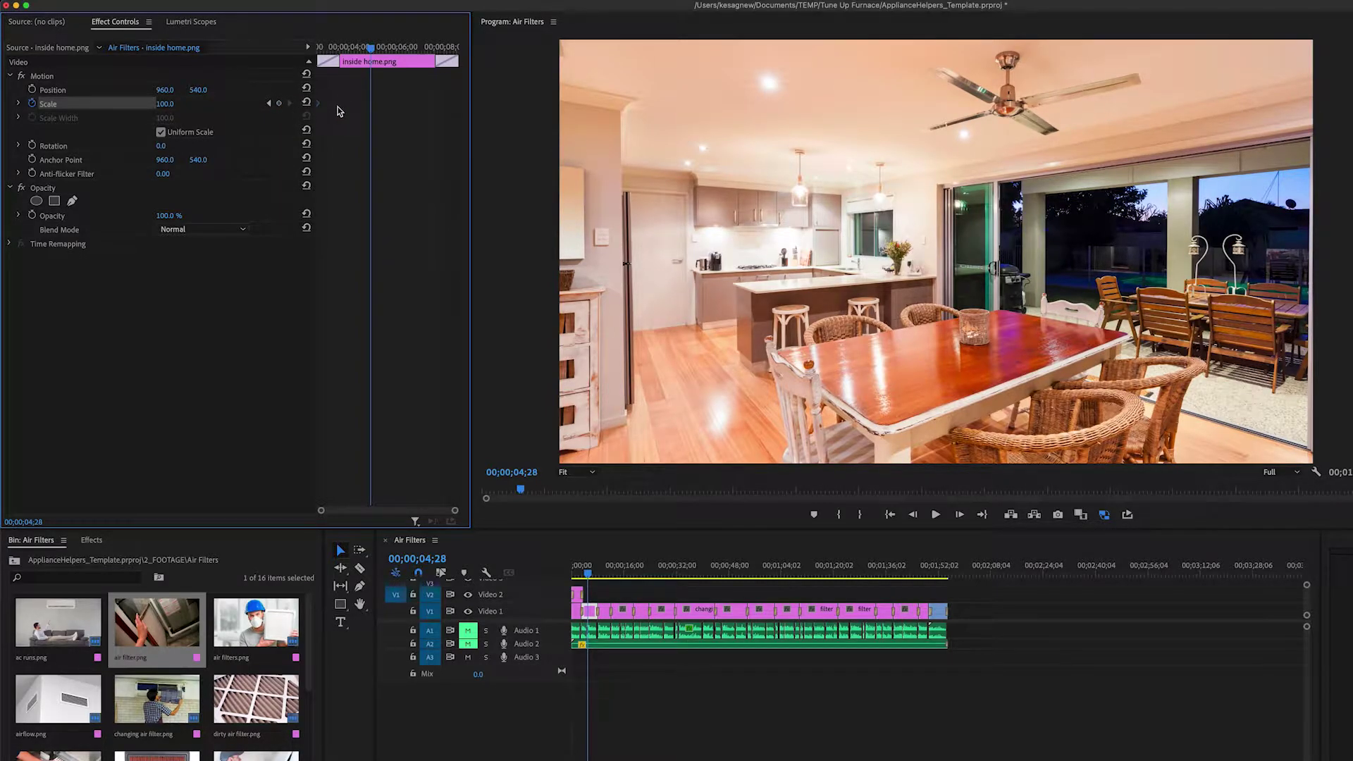
left_click(169, 105)
type("104")
key("Return")
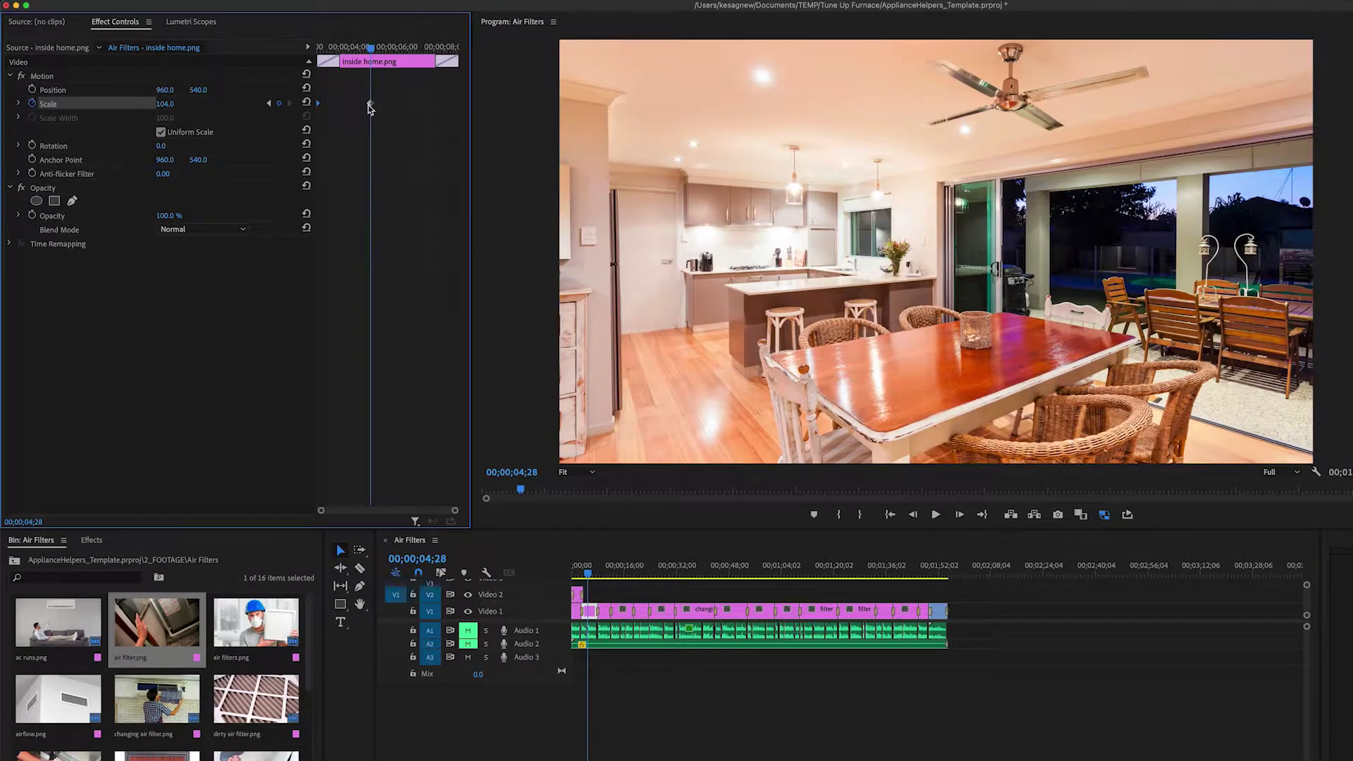
left_click_drag(369, 106, 479, 113)
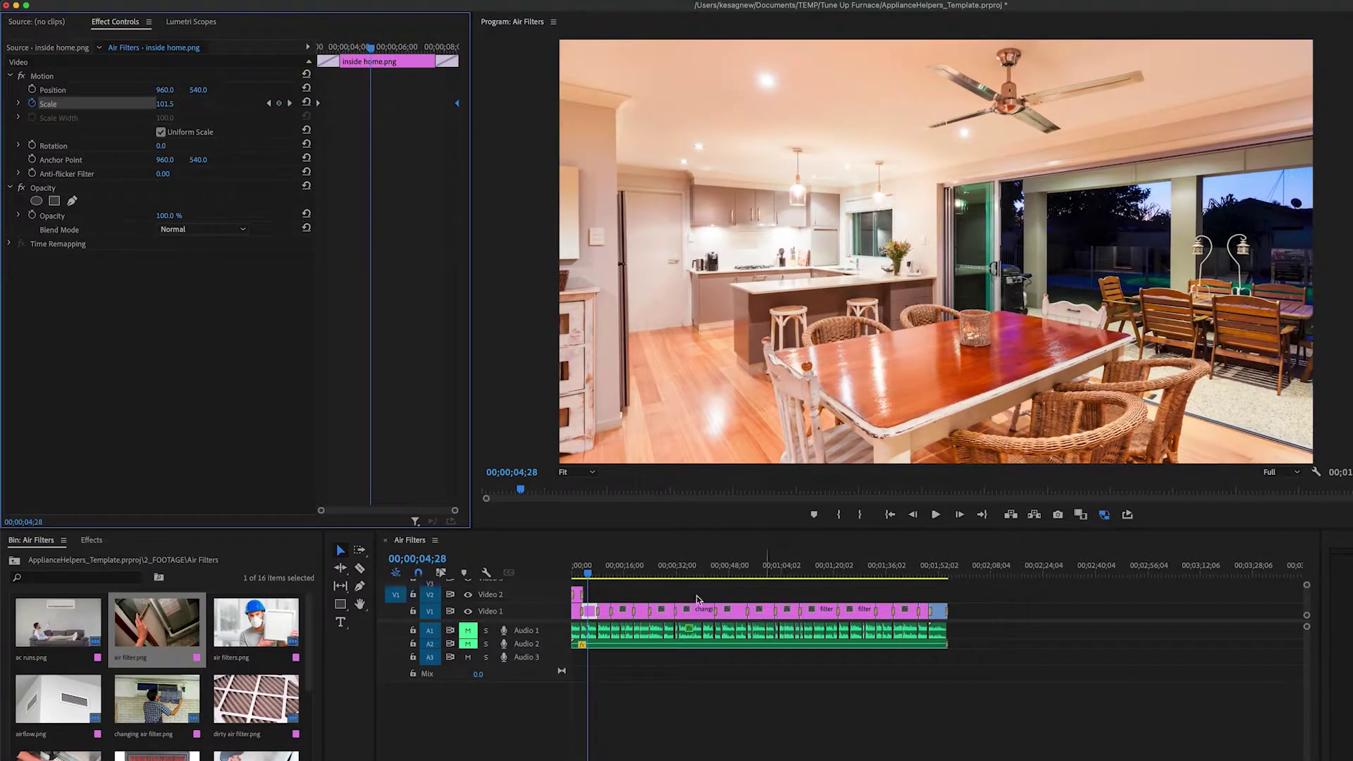
Preview playback from the title card before the kitchen photo
left_click(582, 572)
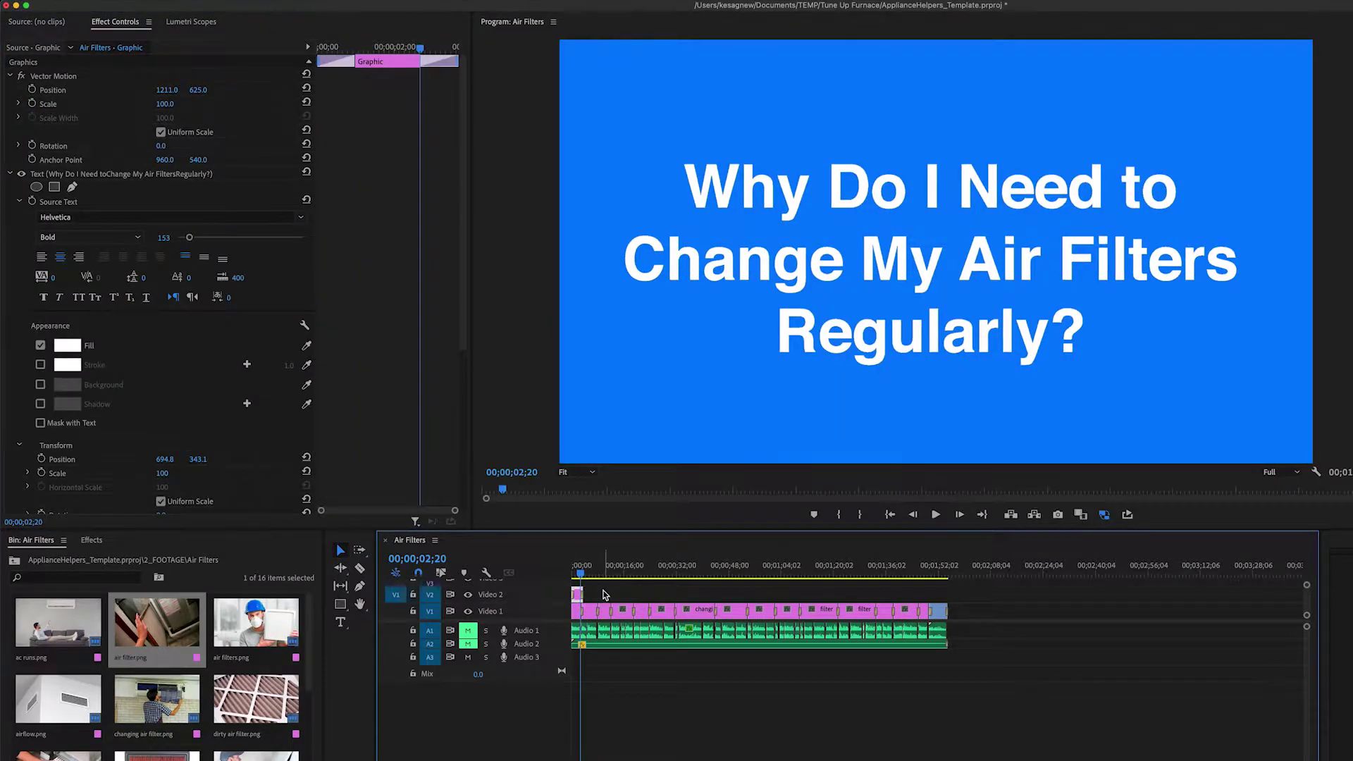
key("space")
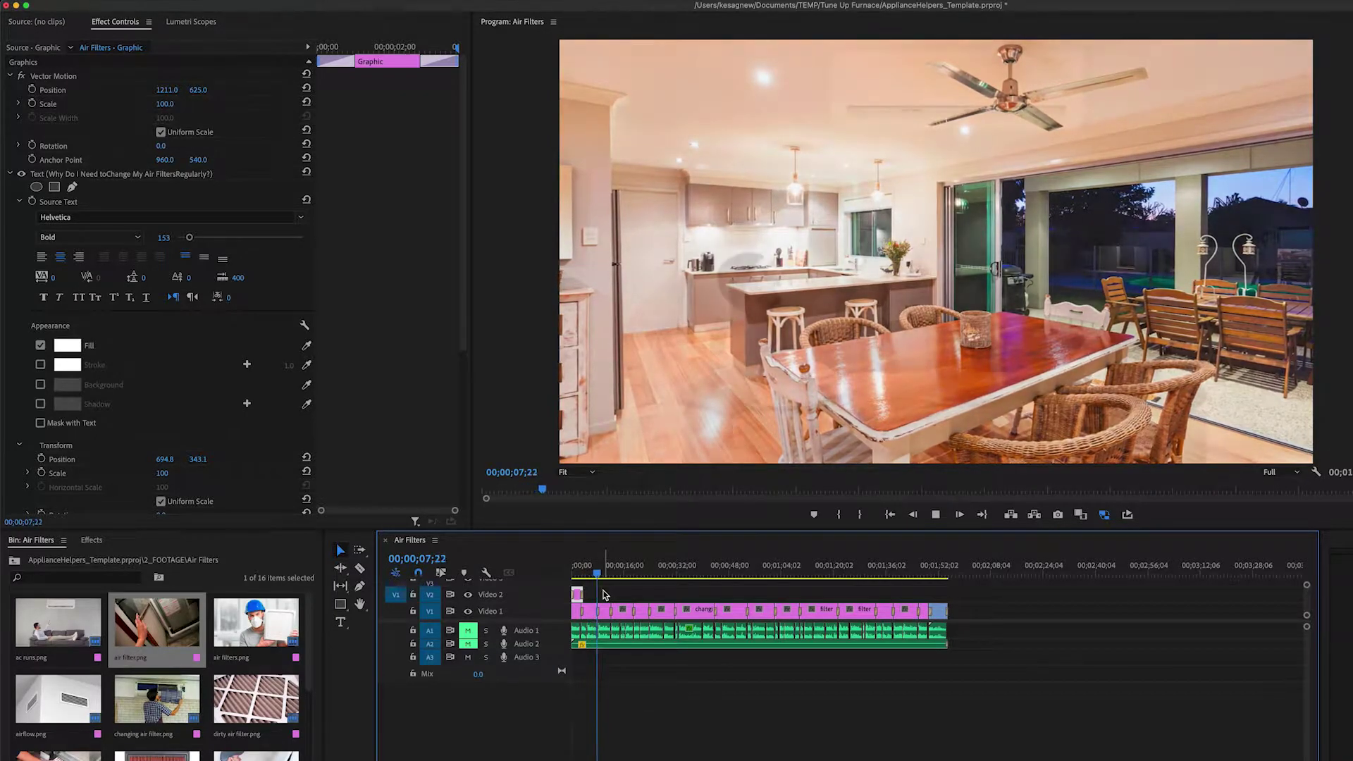
key("space")
Move the Scale keyframe back to 00;00;04;25, set it to 110, and preview the zoom
left_click(589, 572)
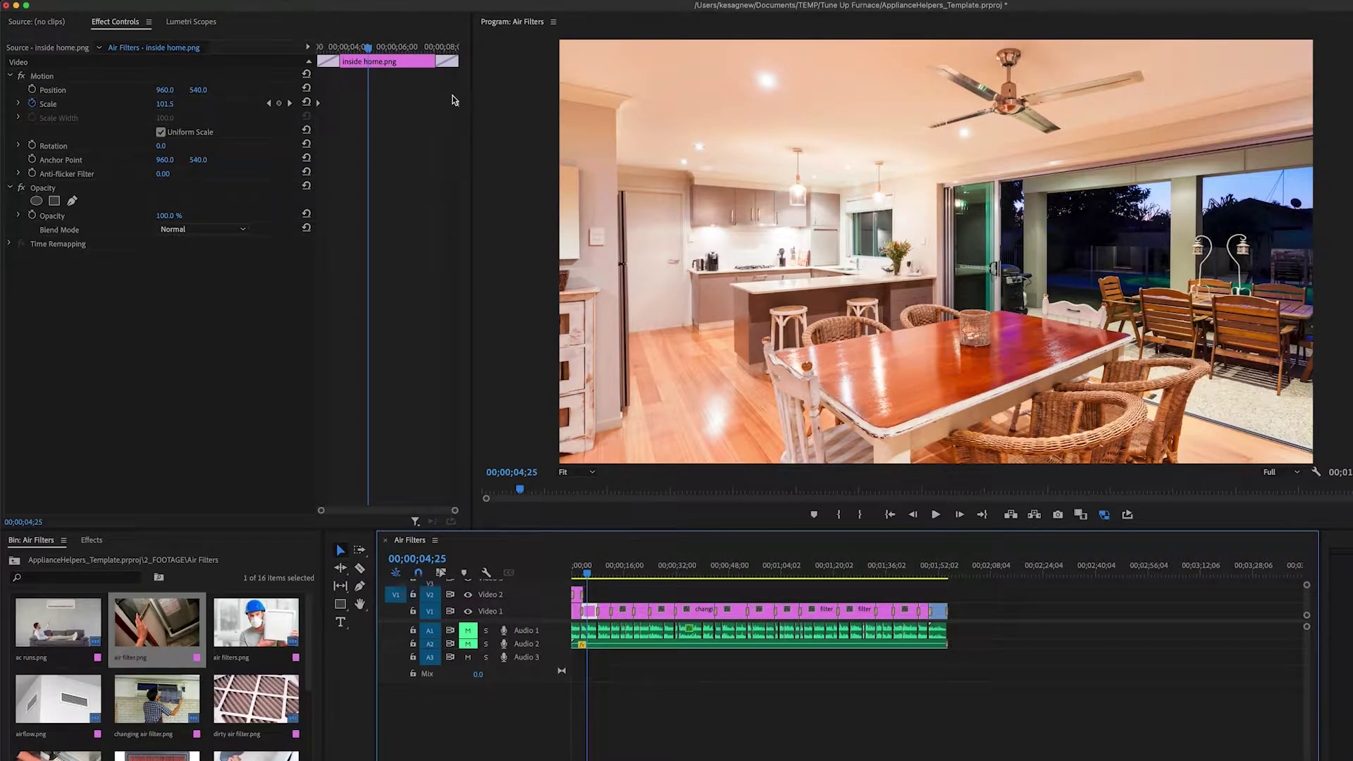
left_click(456, 109)
left_click_drag(457, 106, 369, 116)
left_click(164, 104)
type("110")
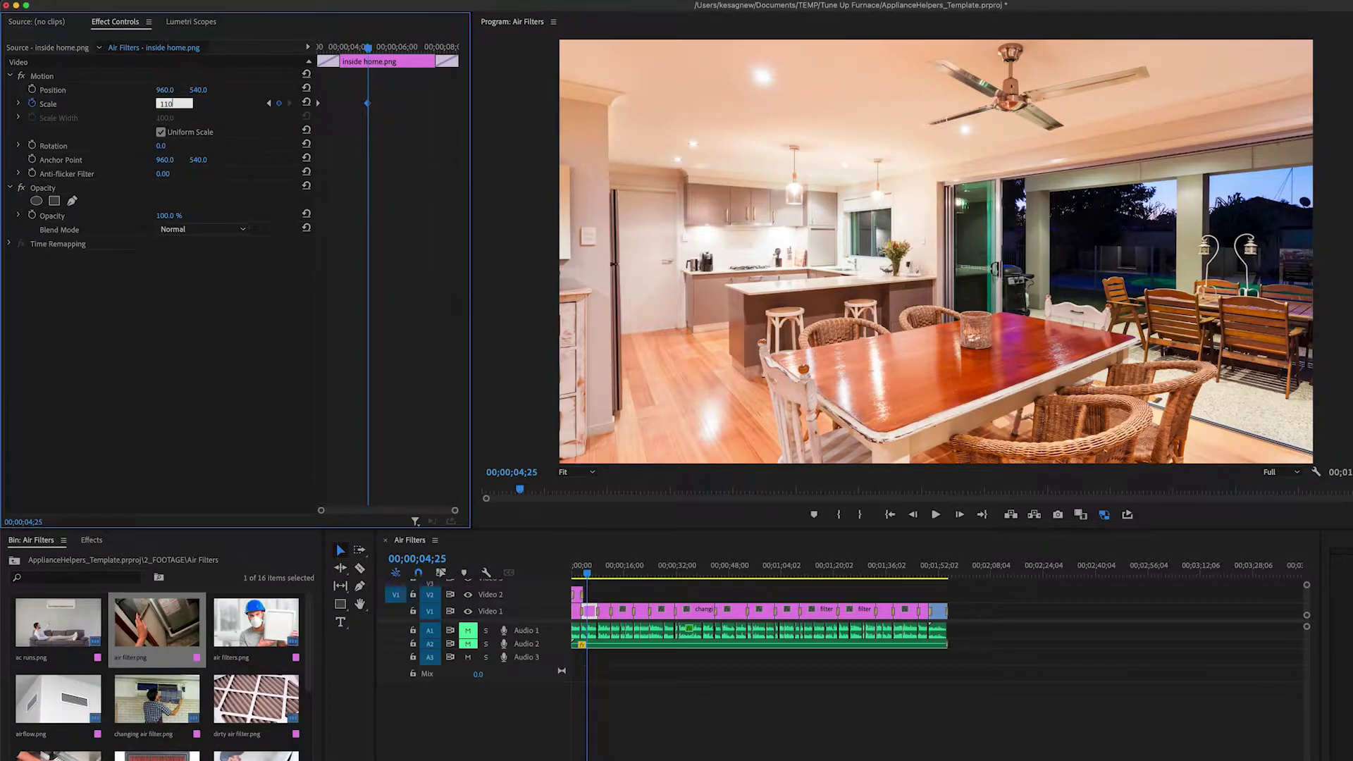
key("Return")
key("space")
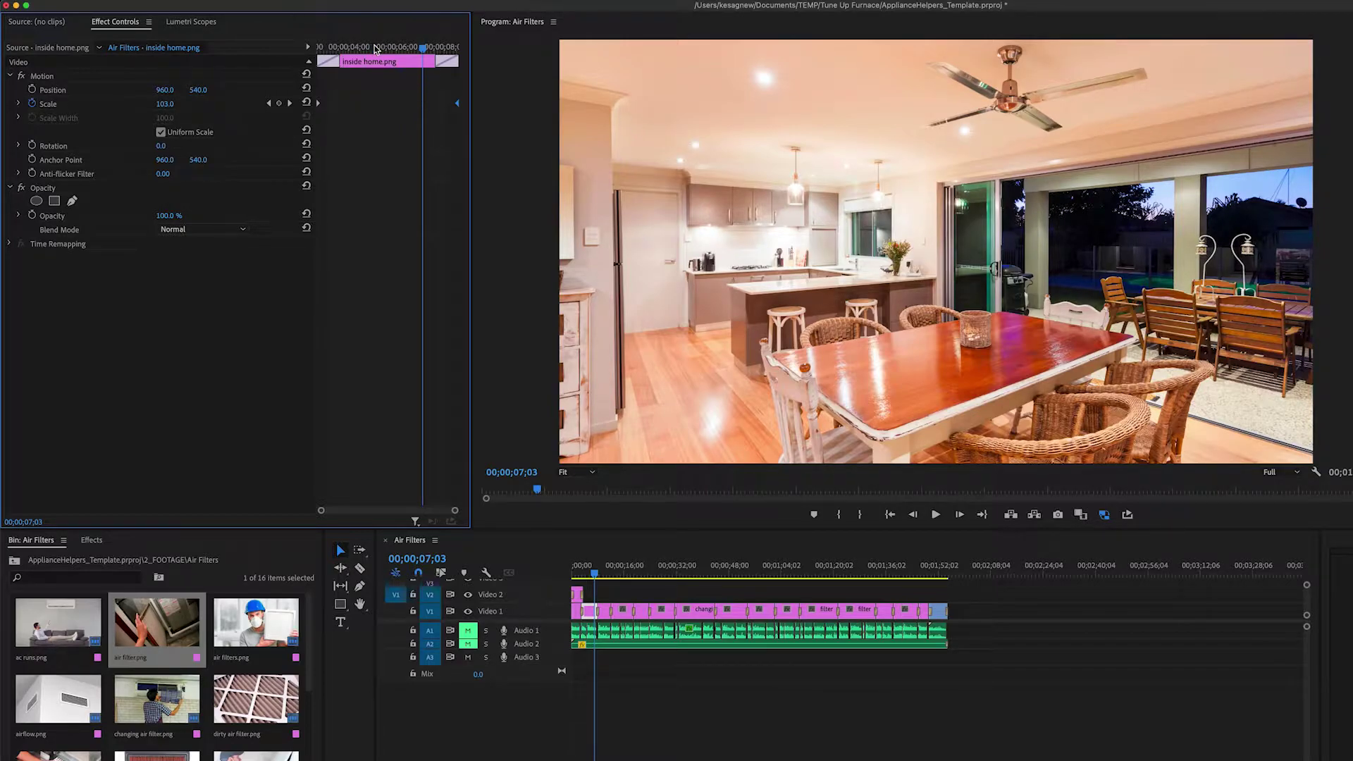
Shift the kitchen photo's Scale keyframe later in the clip from 04;25
key("Up")
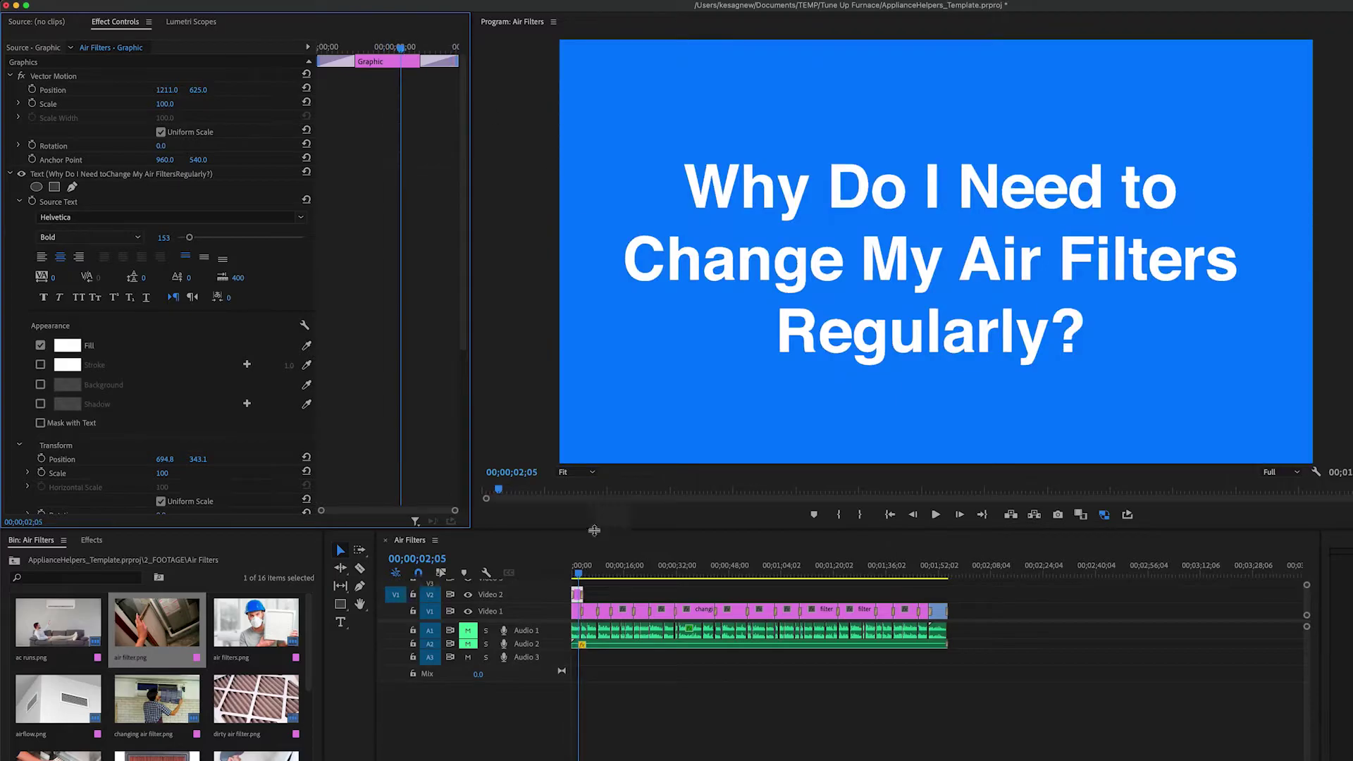
left_click(588, 568)
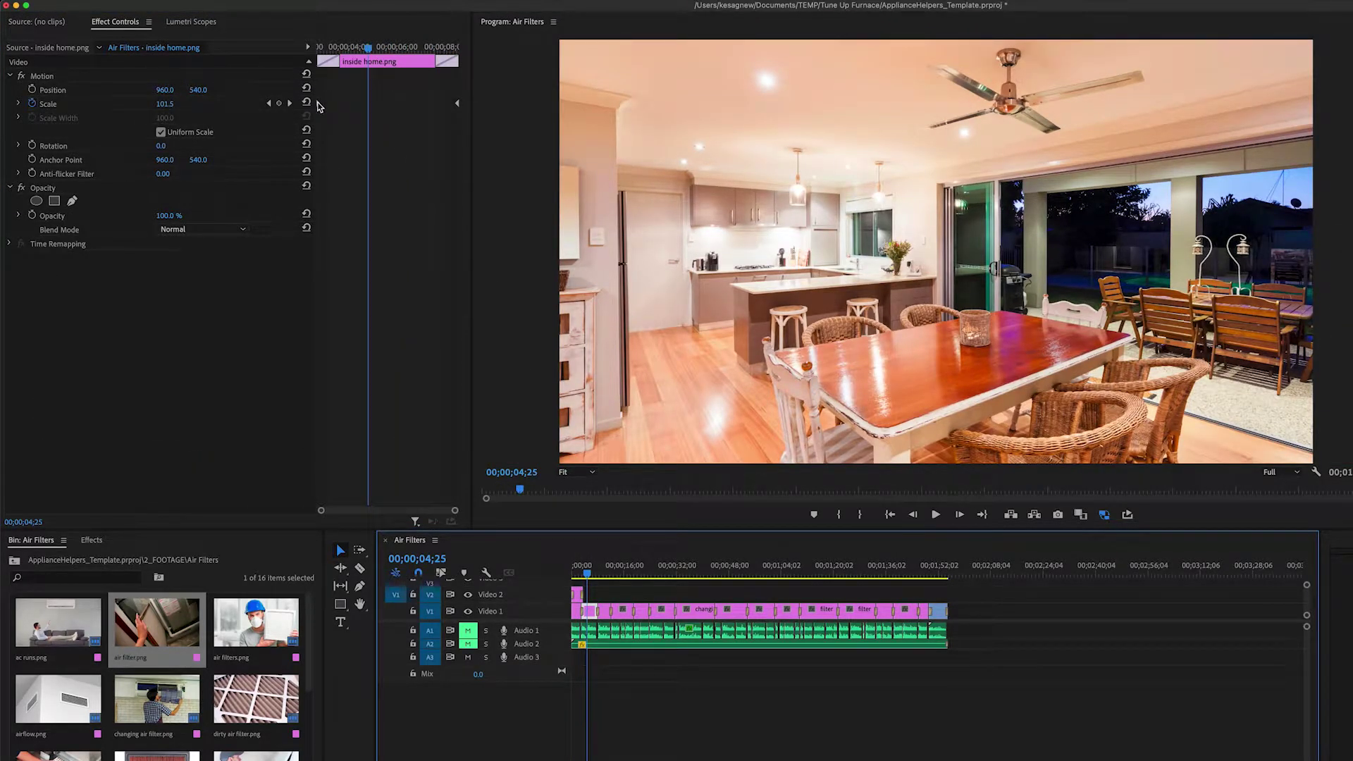
left_click_drag(398, 103, 317, 103)
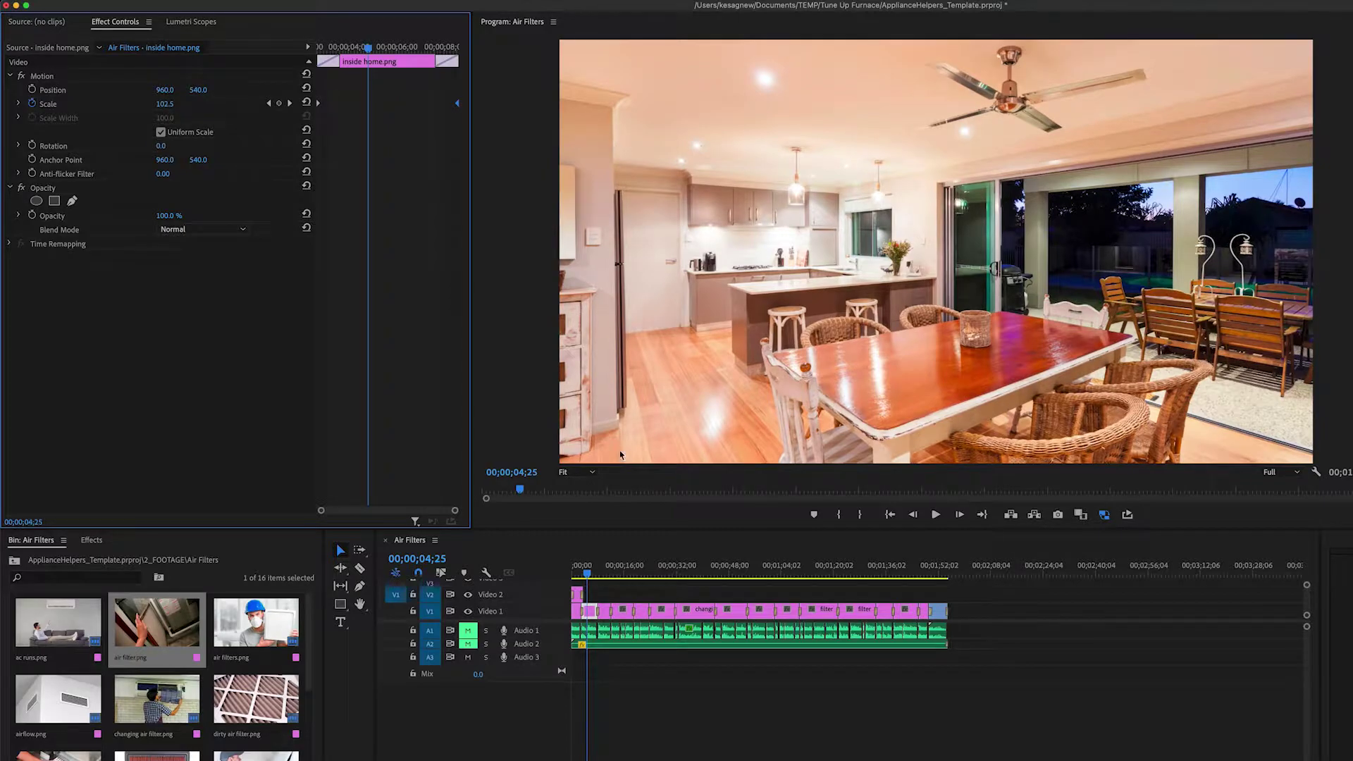
Preview the title card at 02;20 dissolving into the kitchen photo's zoom
left_click(581, 570)
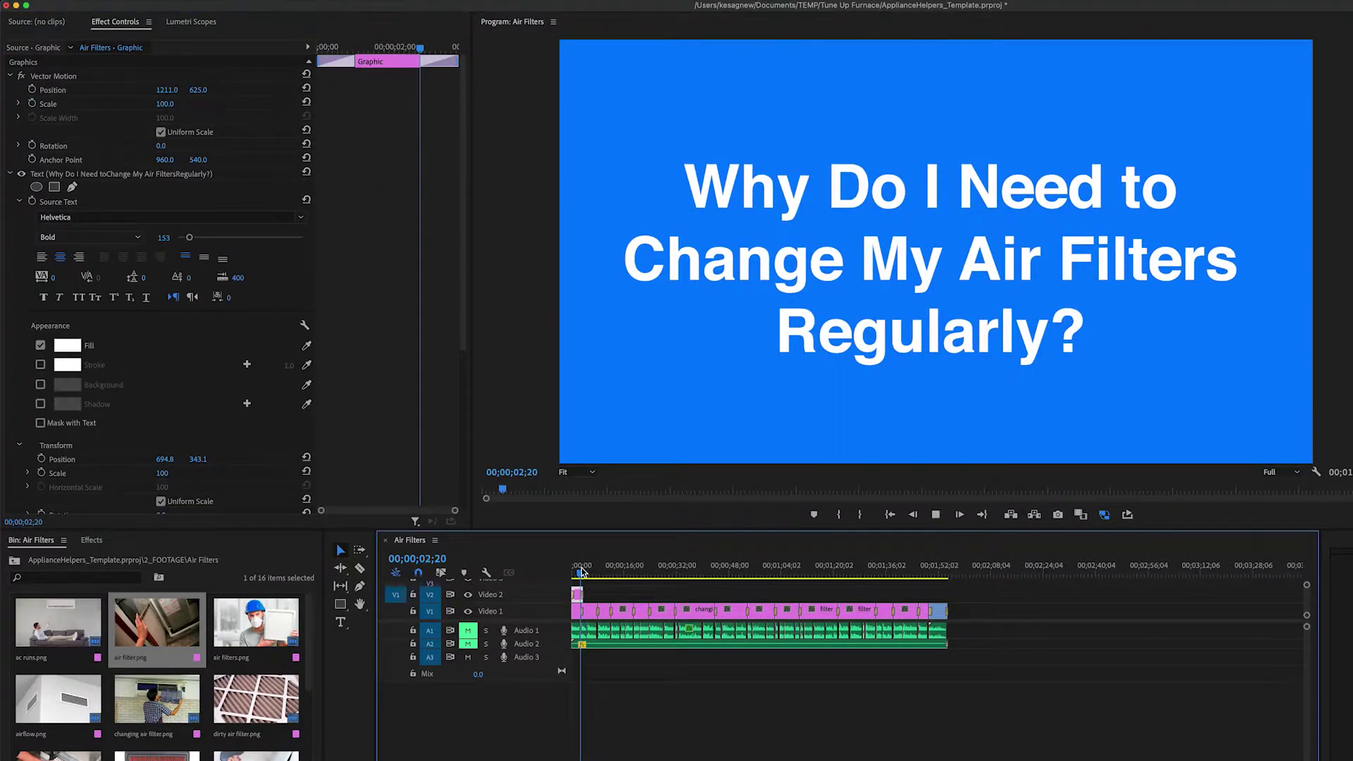
key("space")
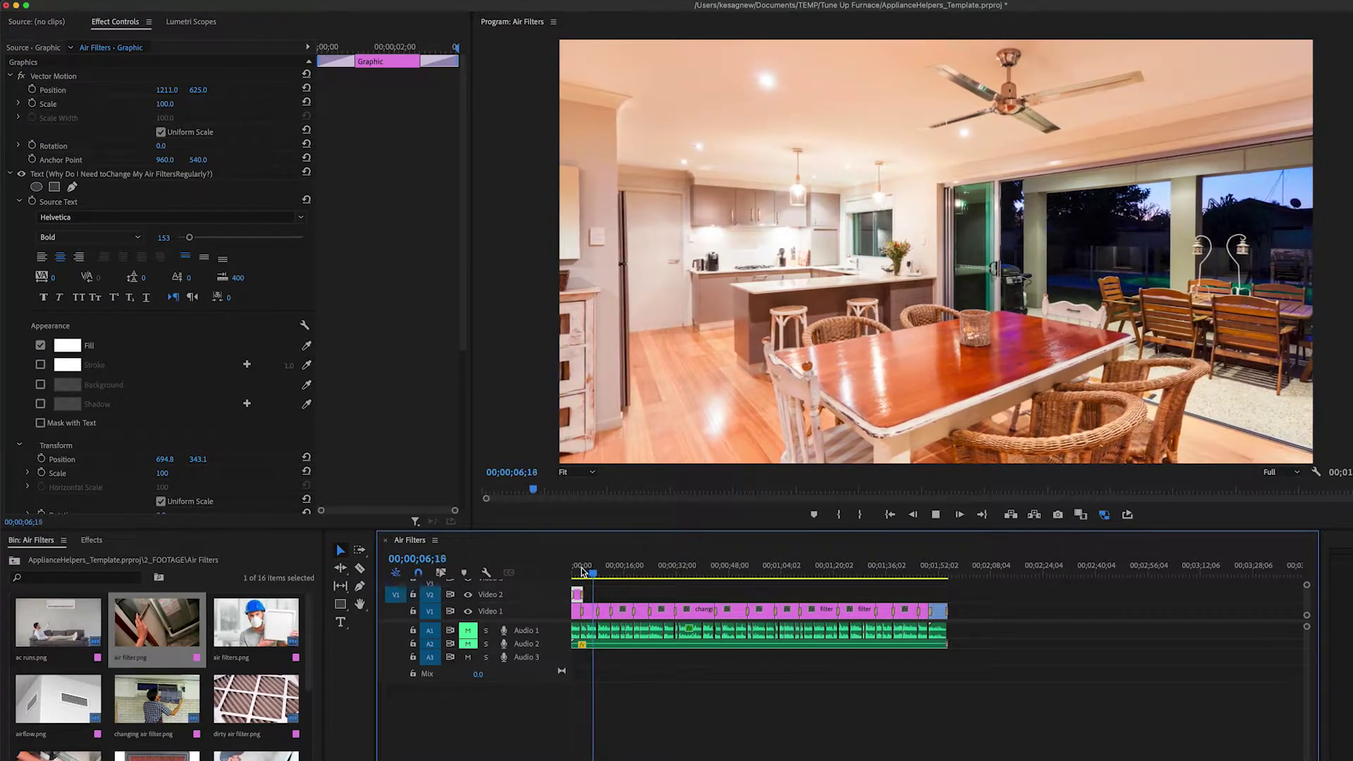
key("space")
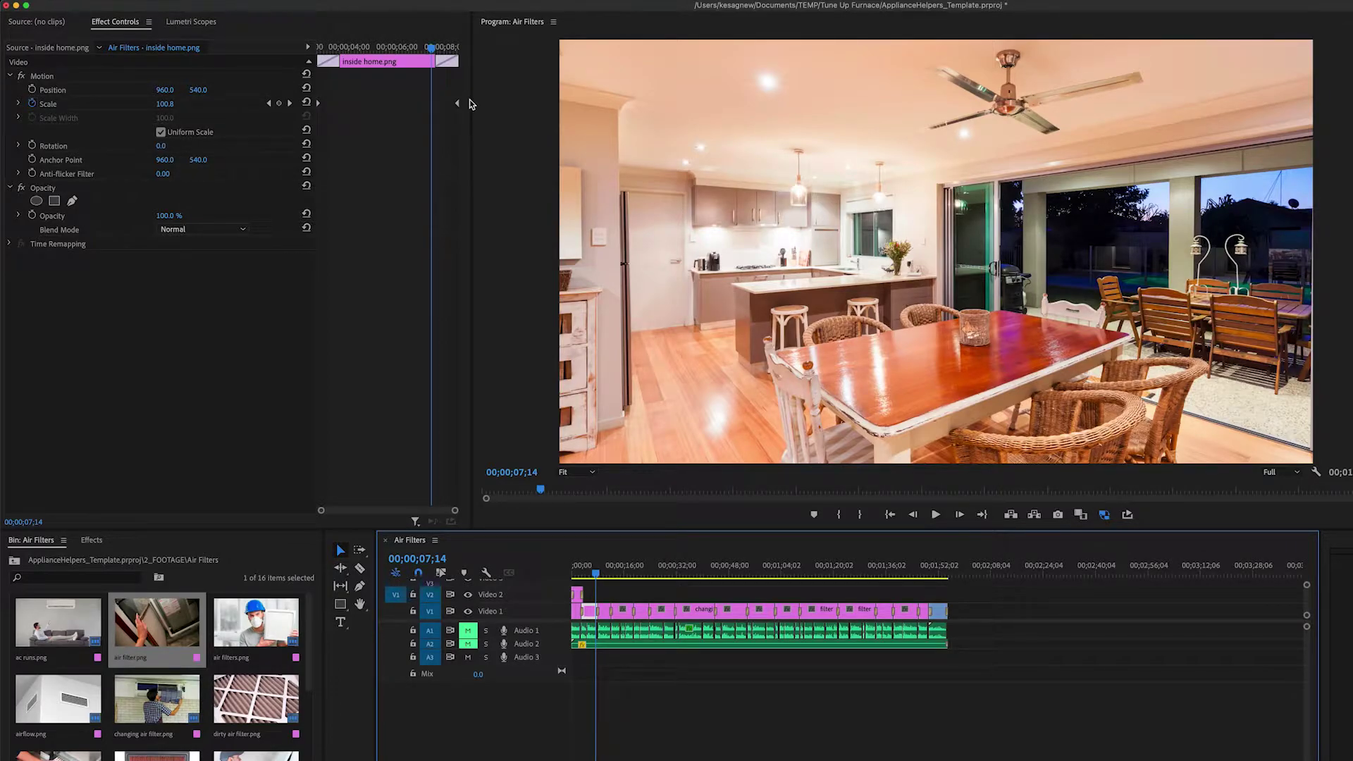
Rotate the ac runs photo 2° and enlarge it to 108 scale at 00;00;08;19
key("=")
key("=")
key("=")
key("Home")
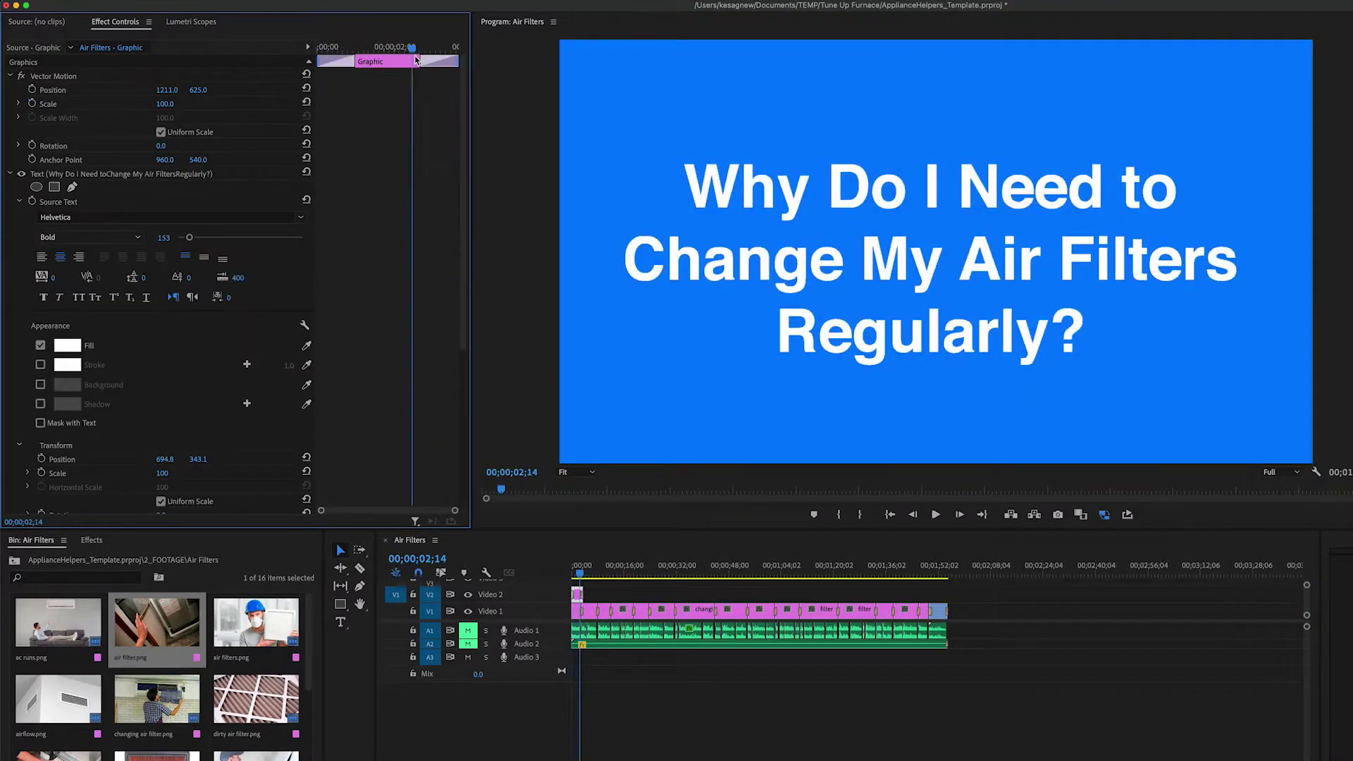
left_click(626, 575)
left_click_drag(625, 574, 663, 574)
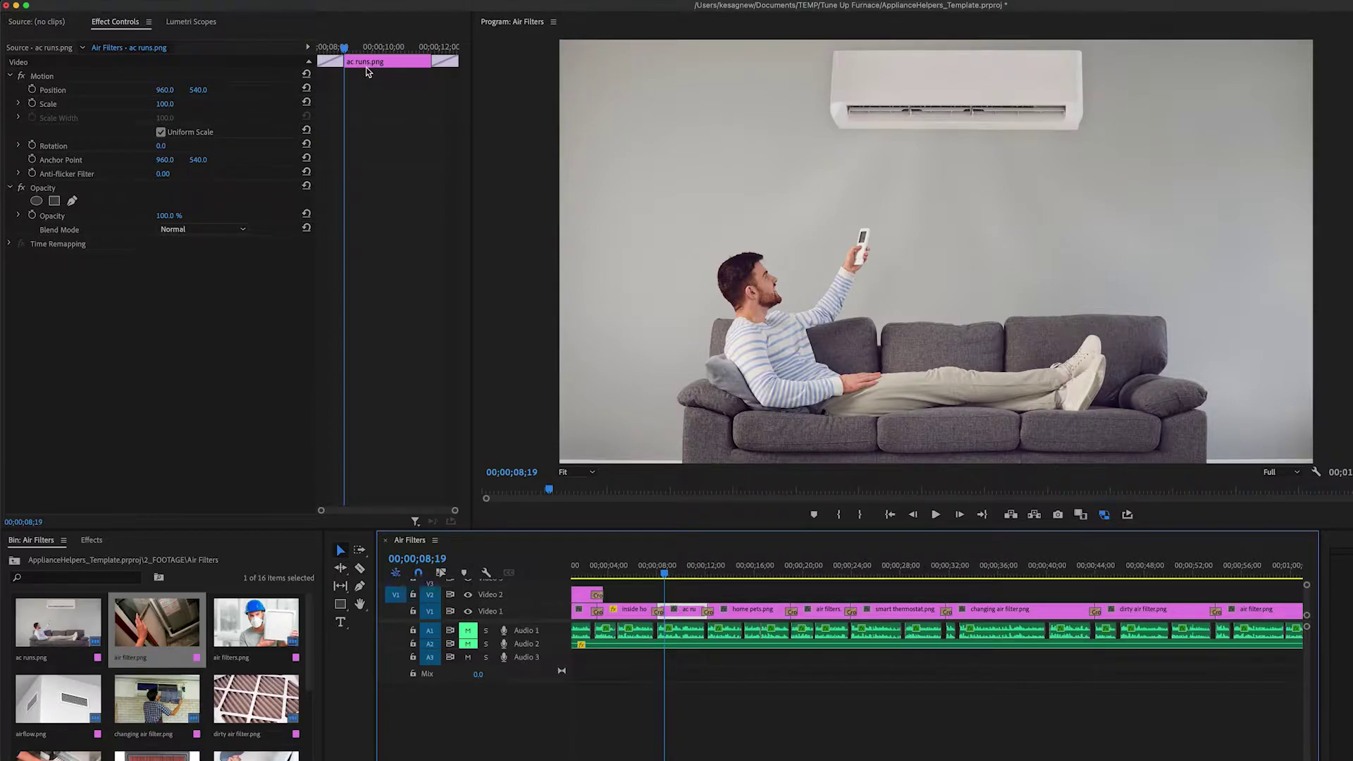
left_click(162, 146)
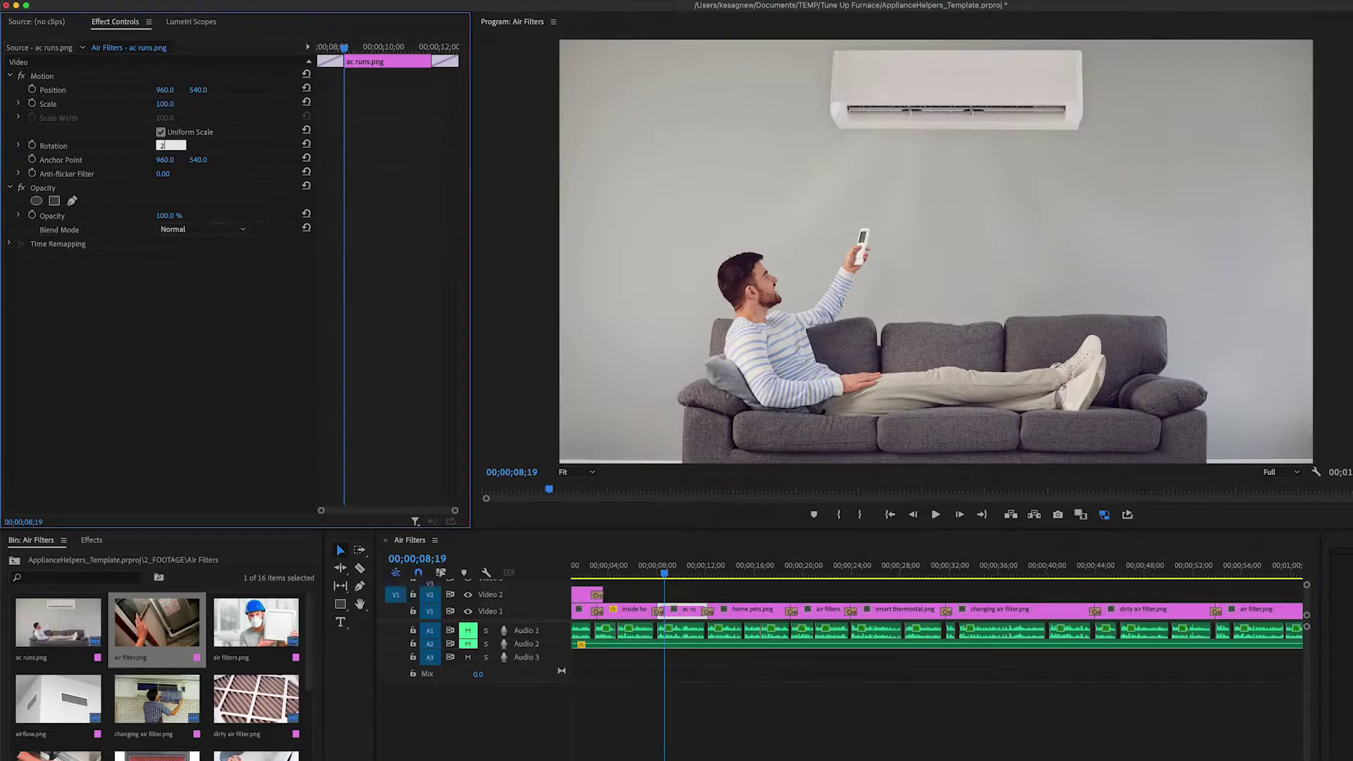
key("Return")
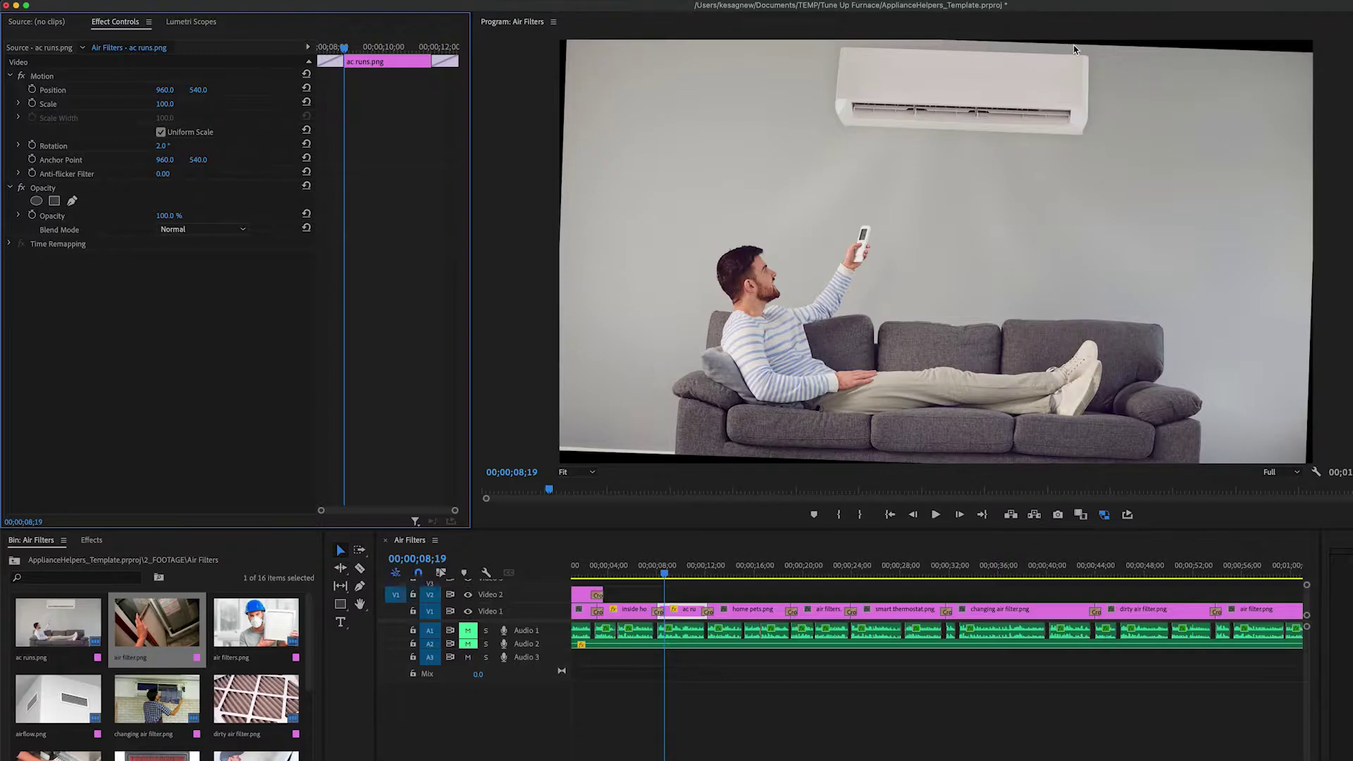
left_click_drag(163, 104, 174, 103)
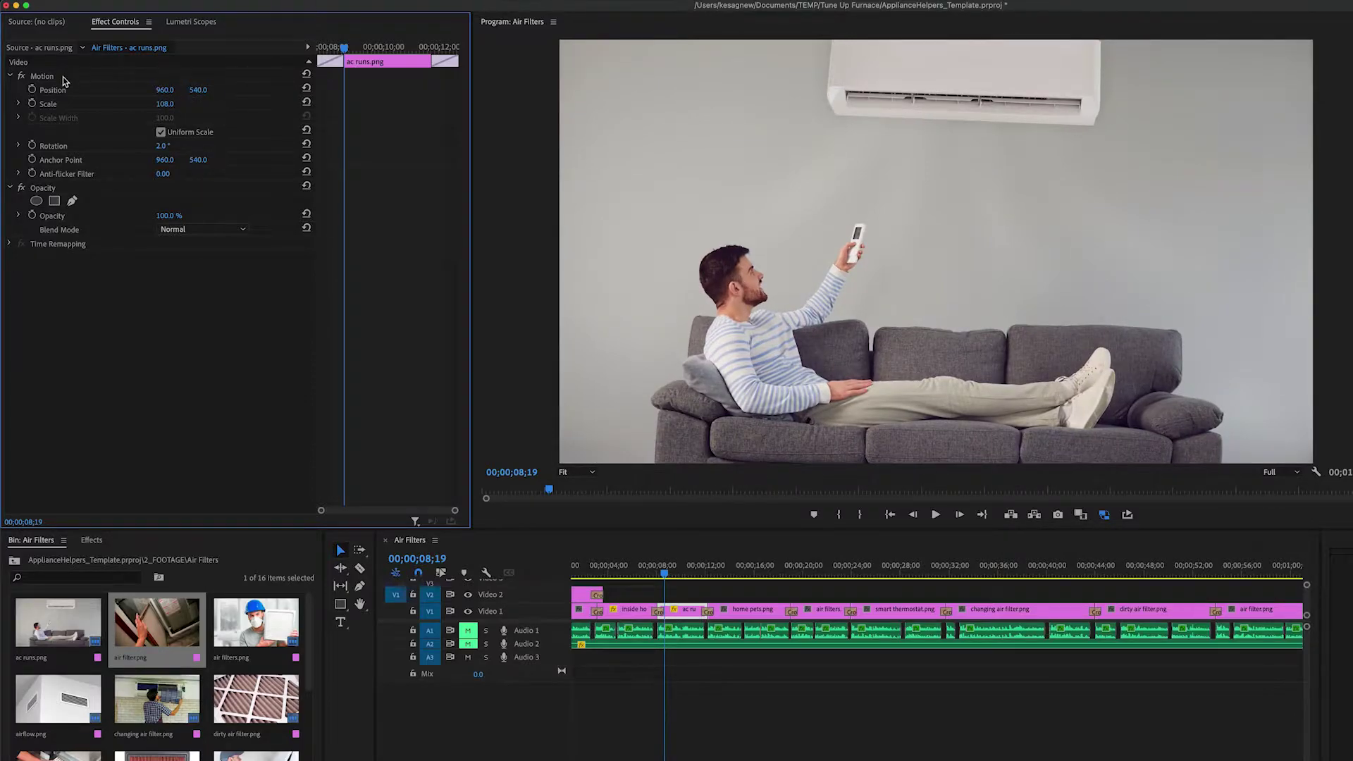
Add starting Scale and Rotation keyframes to the ac runs photo at 108 and 2°
left_click(32, 103)
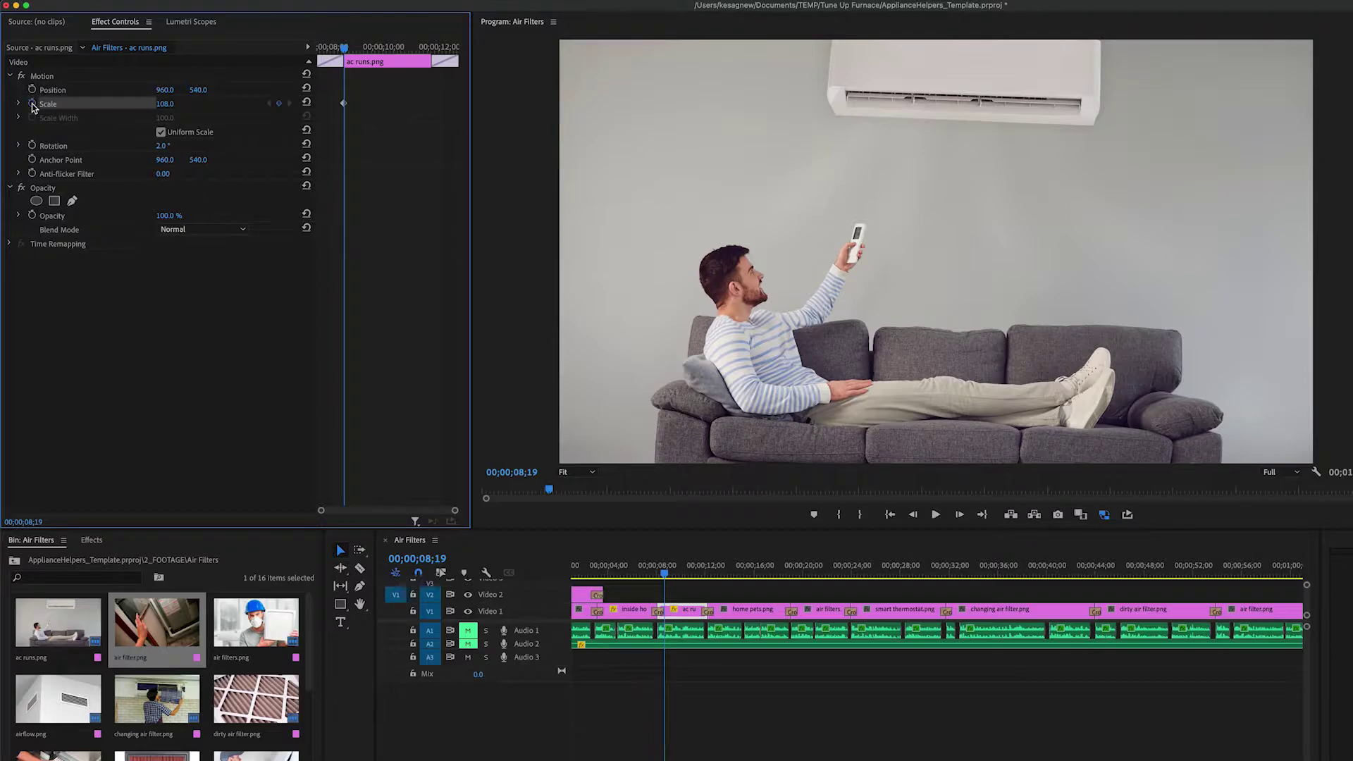
left_click(31, 145)
left_click_drag(387, 199, 307, 55)
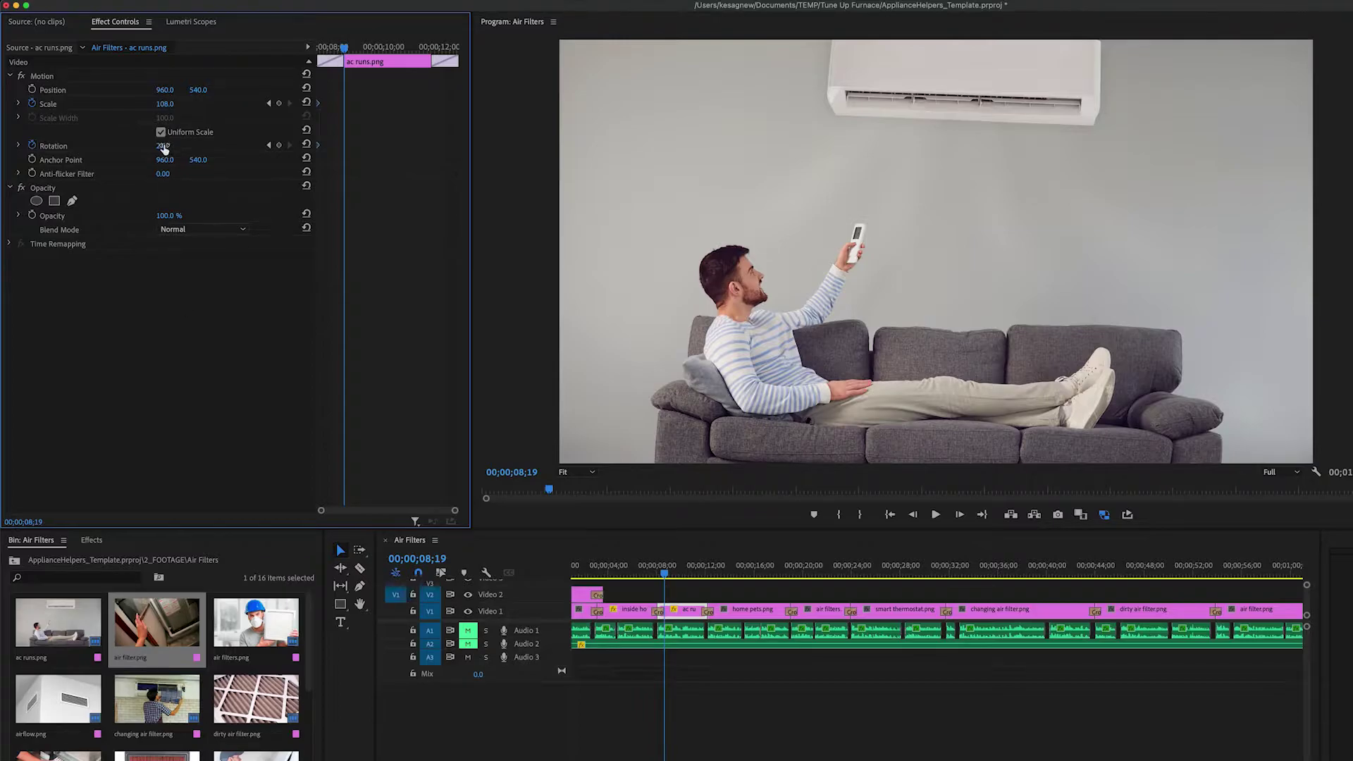
Set ending keyframes of 4° rotation and 115 scale, move them later, and preview
left_click(163, 146)
type("4")
key("Return")
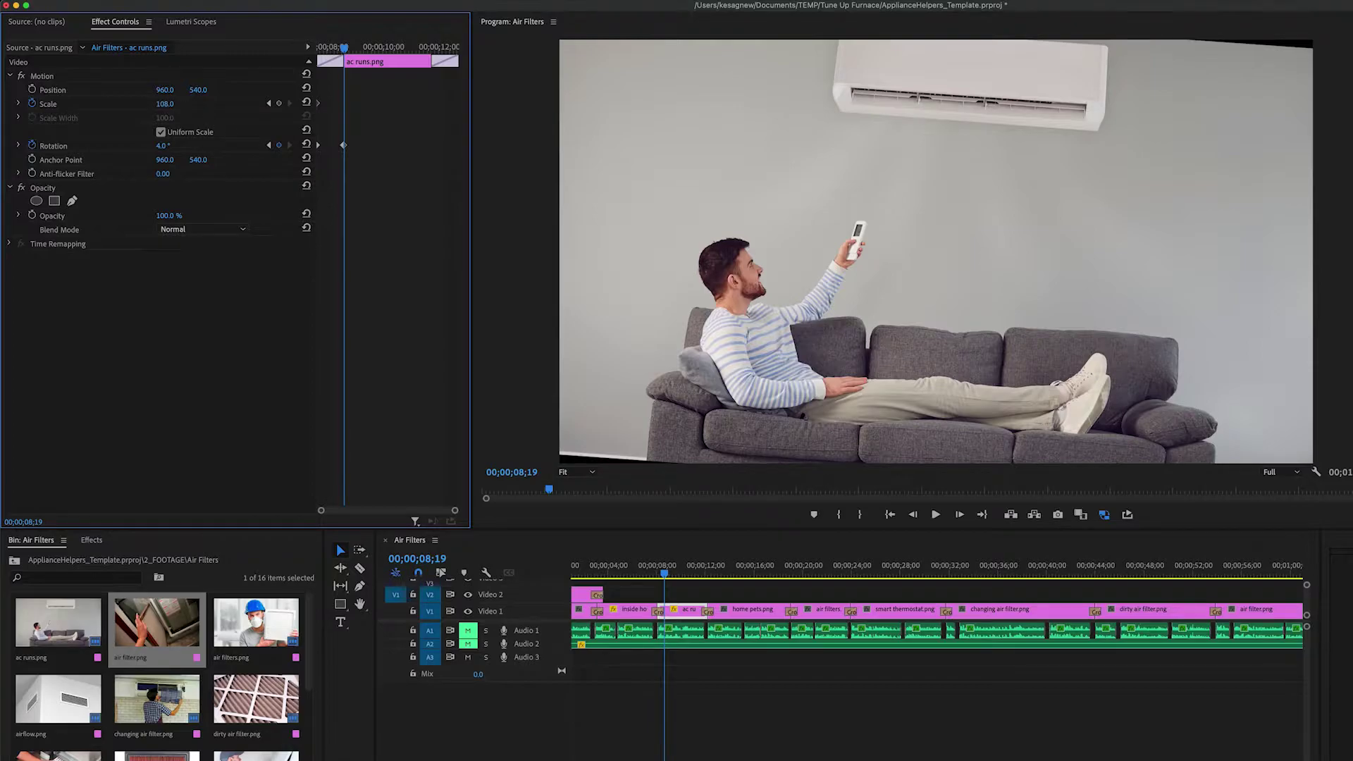
left_click_drag(165, 104, 226, 120)
left_click_drag(375, 86, 524, 150)
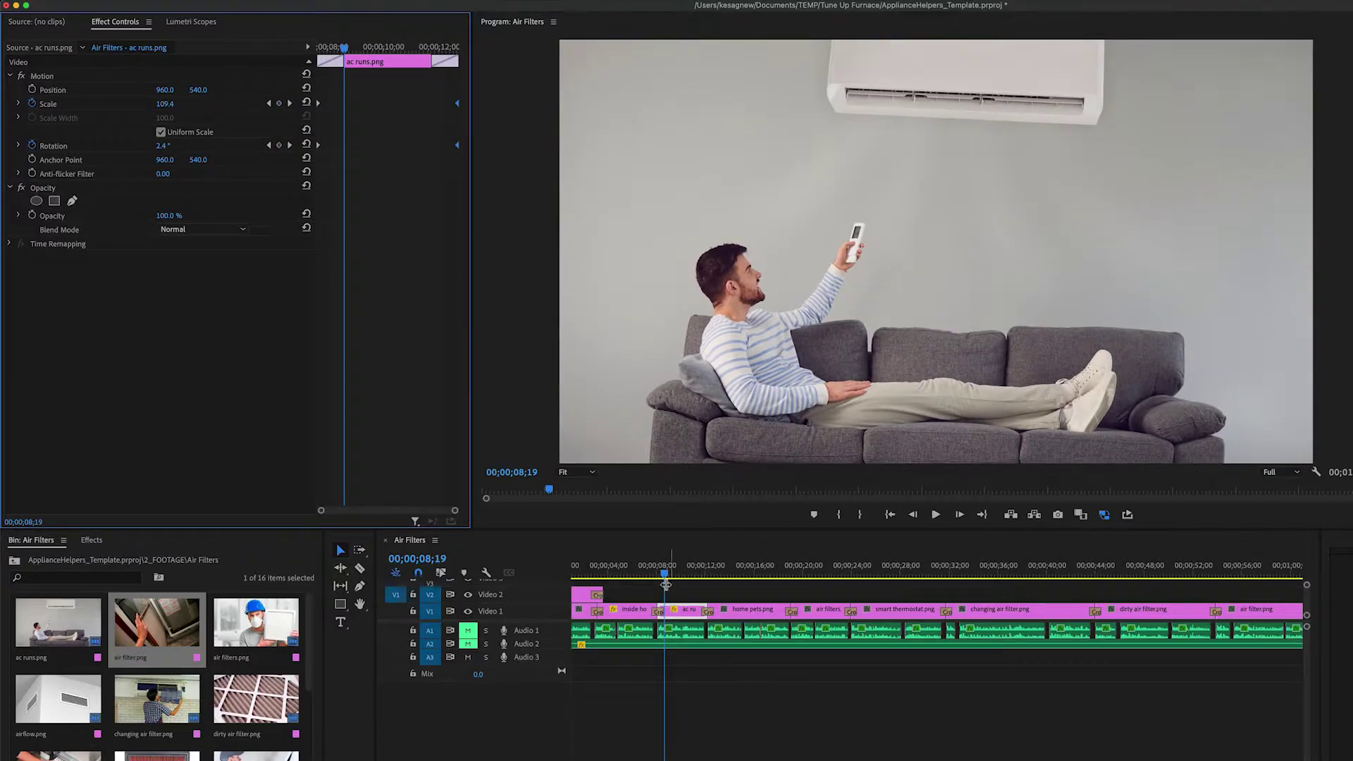
left_click_drag(664, 568, 658, 572)
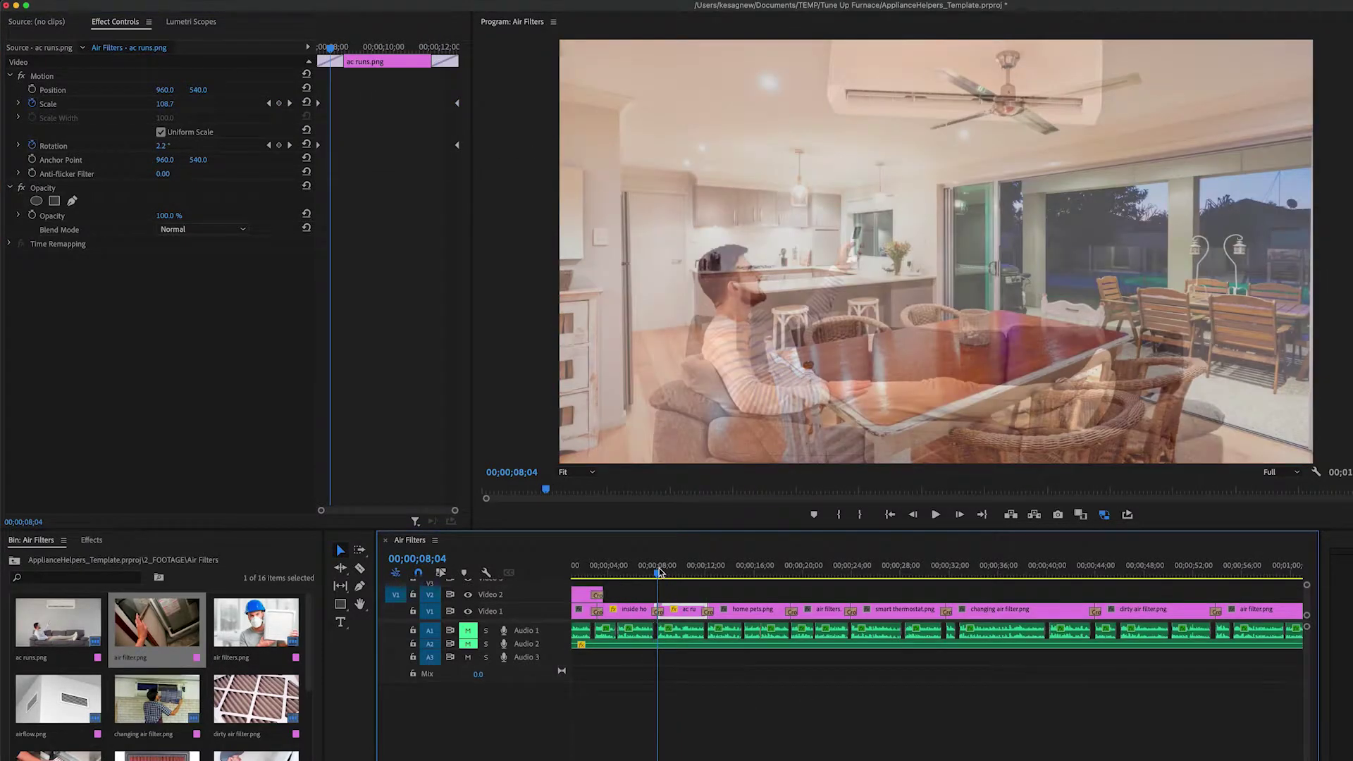
key("space")
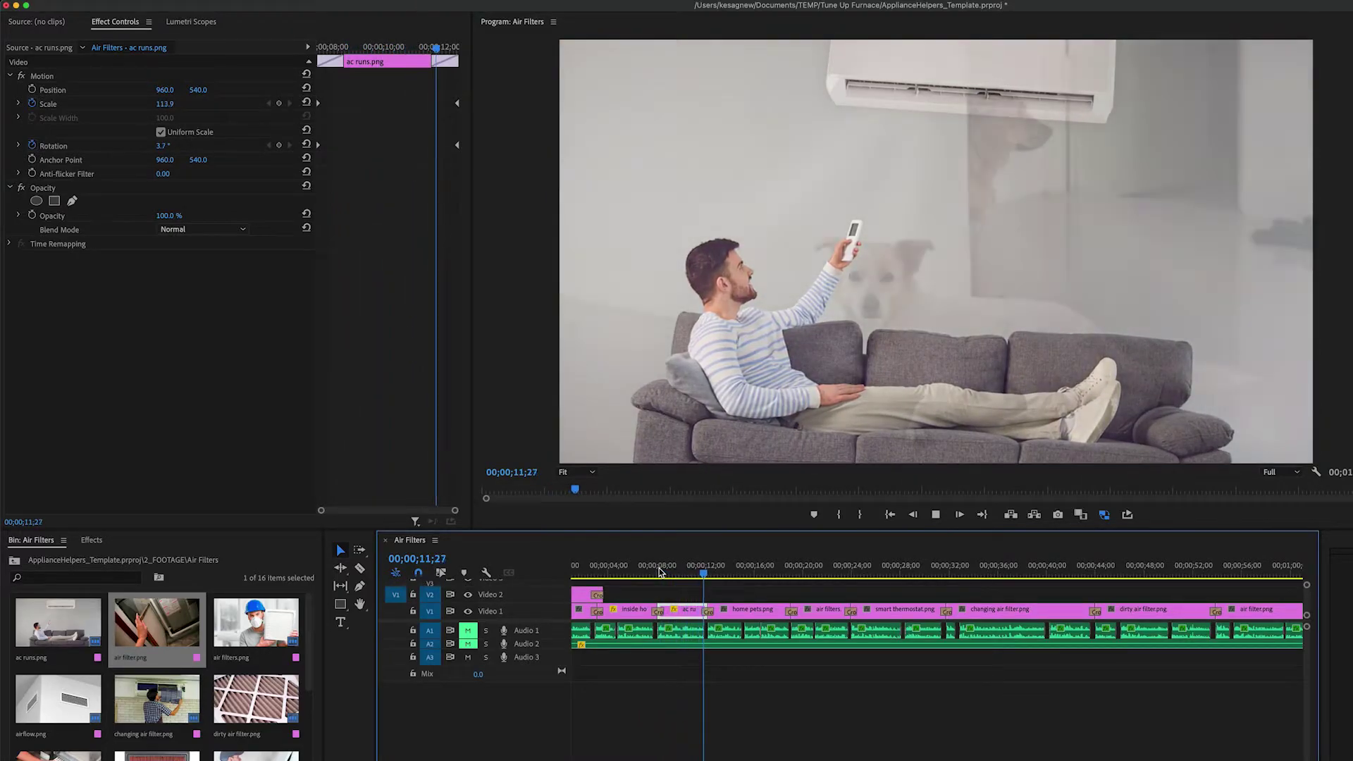
Move the ac runs photo's ending Scale and Rotation keyframes to the clip's last frame
key("space")
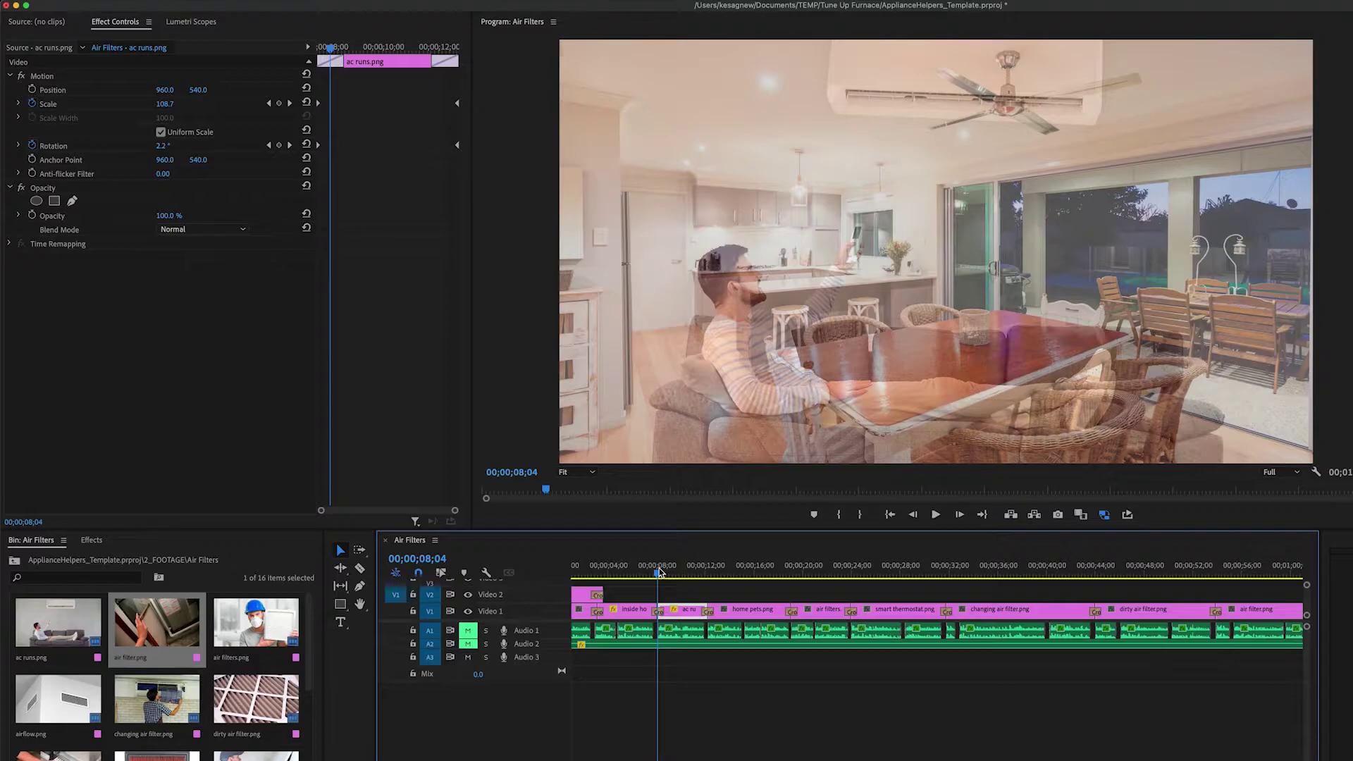
key("space")
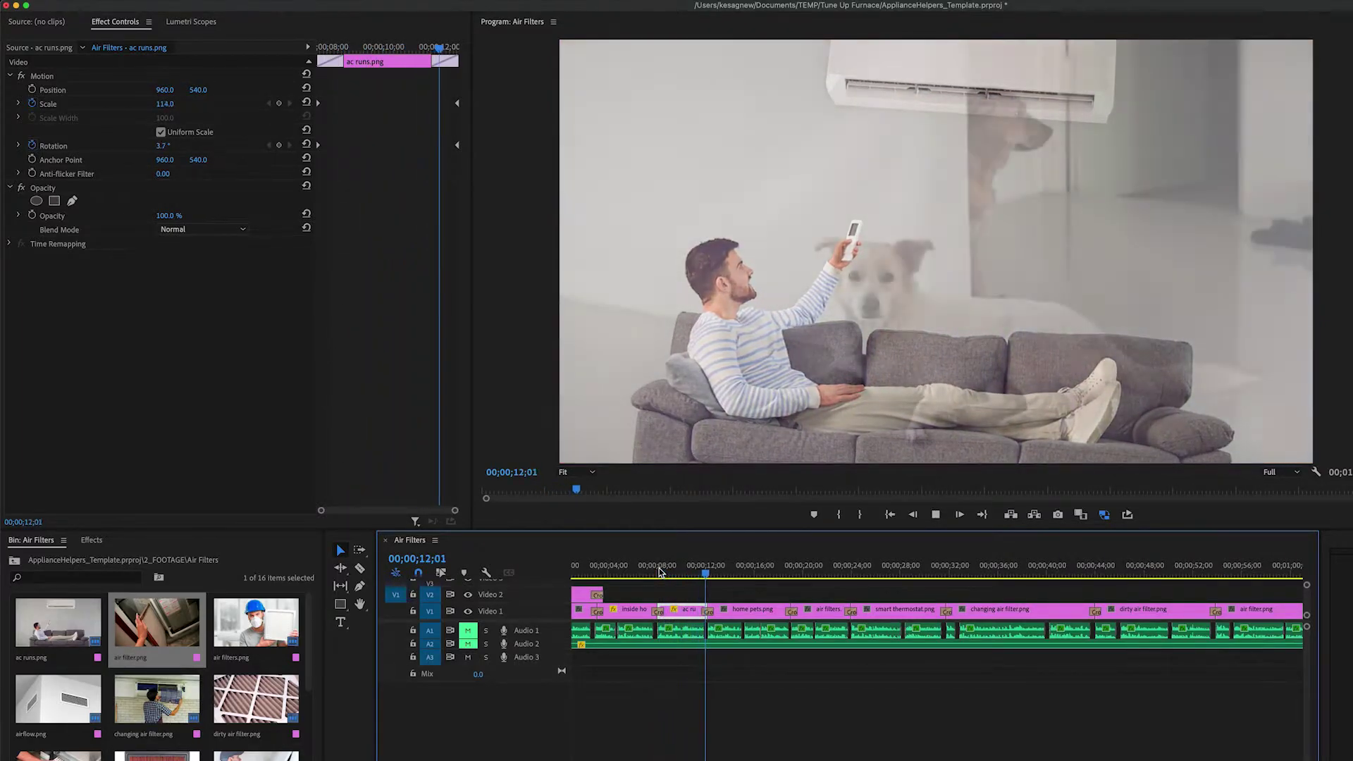
left_click_drag(660, 570, 664, 571)
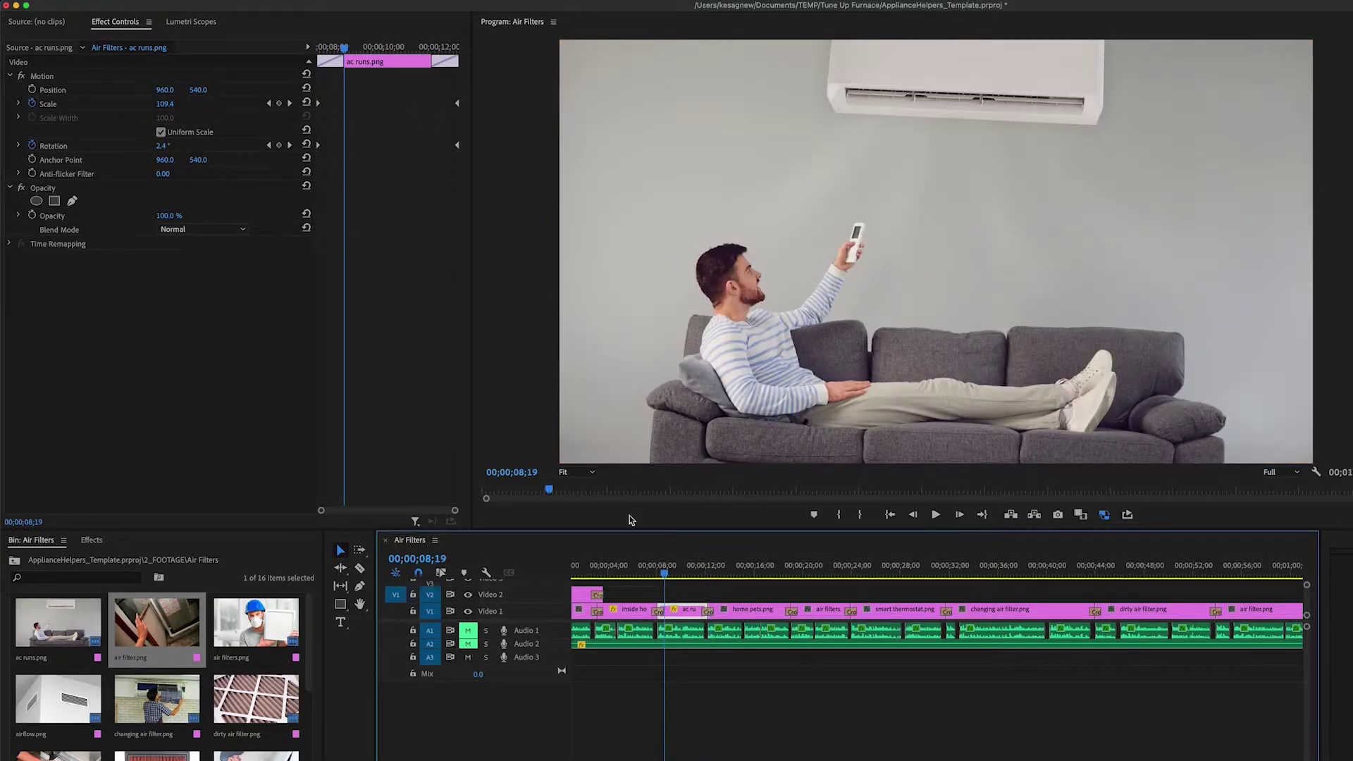
left_click(361, 174)
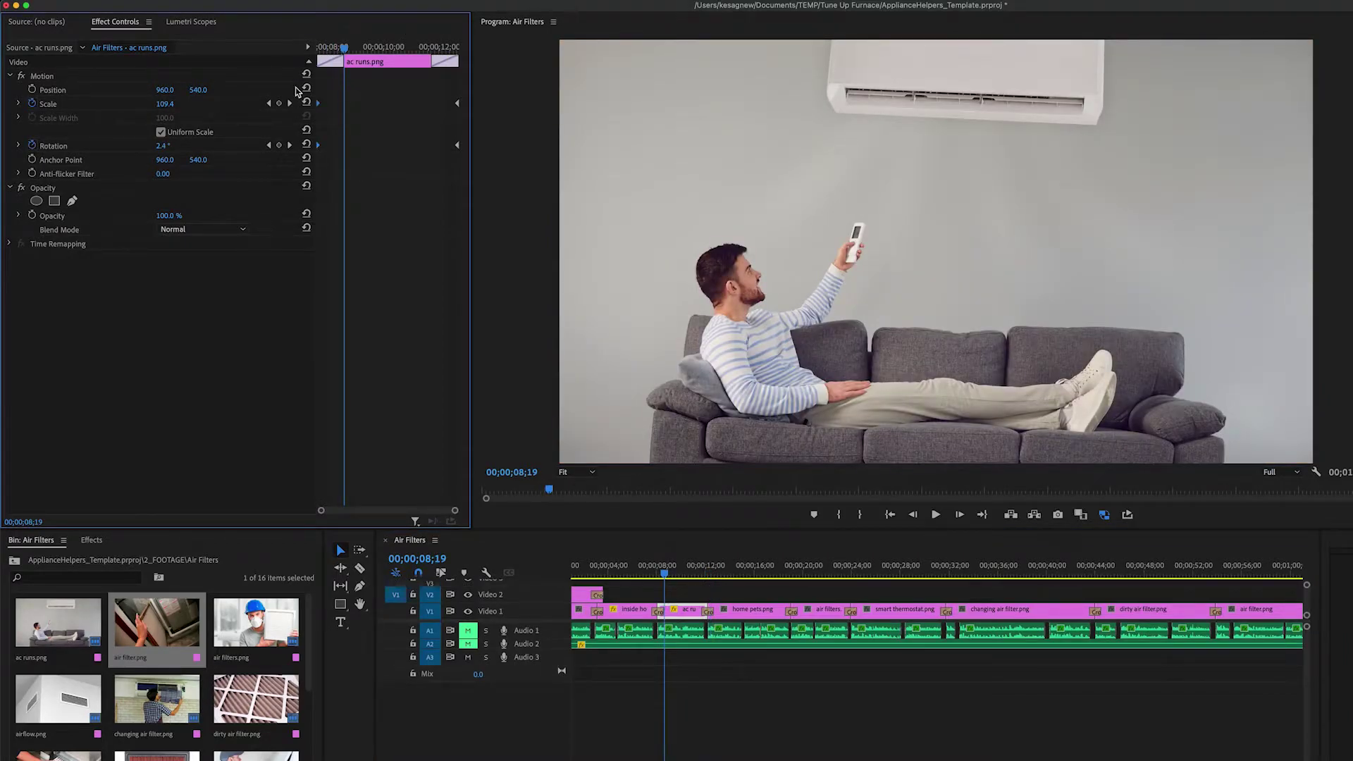
left_click_drag(319, 104, 204, 107)
left_click(443, 89)
left_click_drag(377, 85, 464, 192)
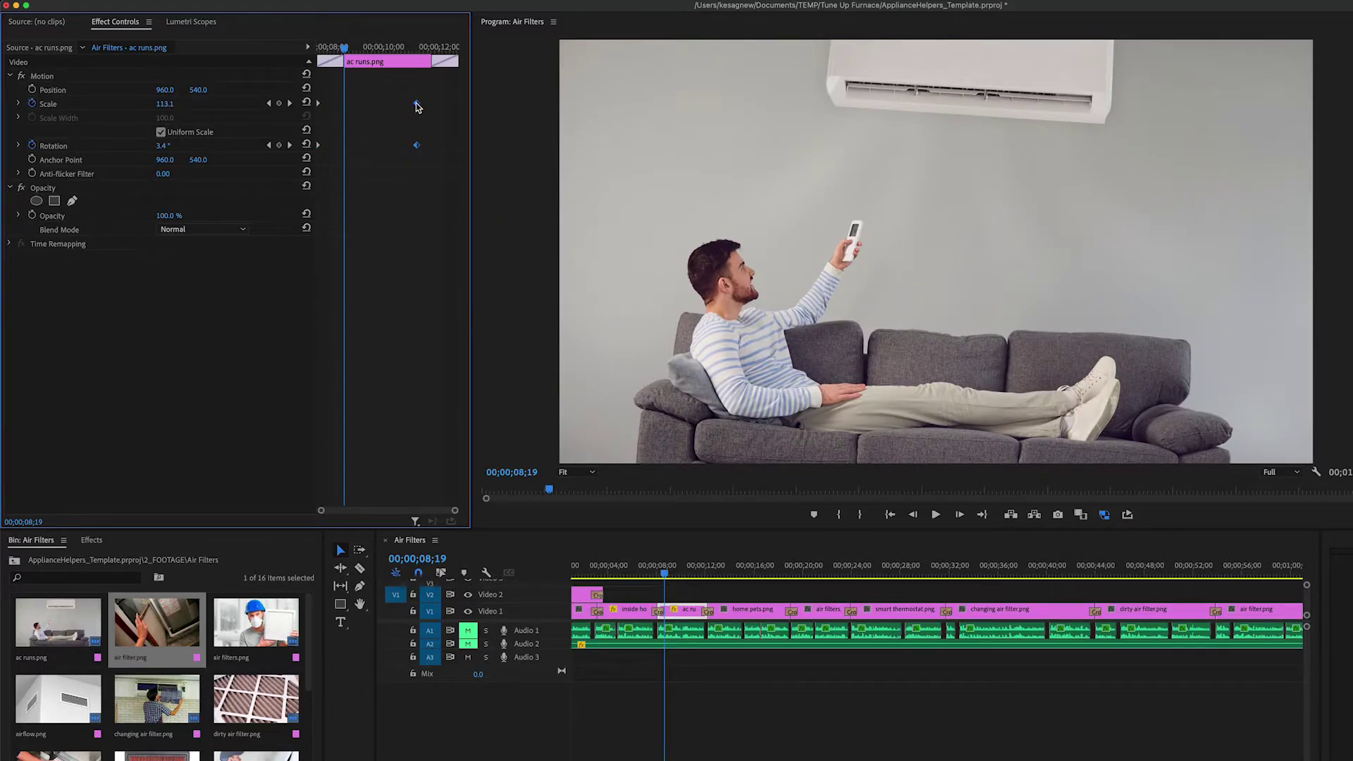
left_click_drag(417, 106, 458, 105)
Play back the dissolve into the ac runs shot to review its animation
left_click(659, 567)
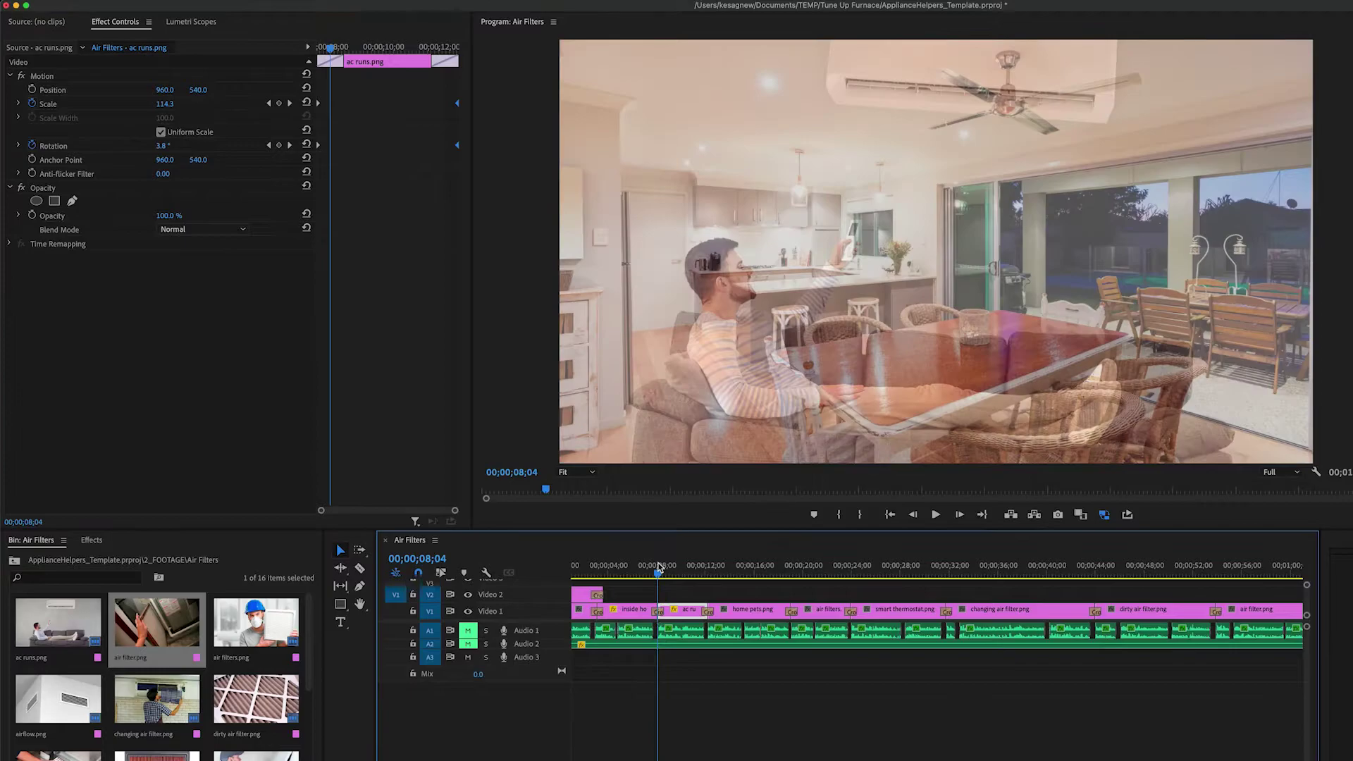
key("space")
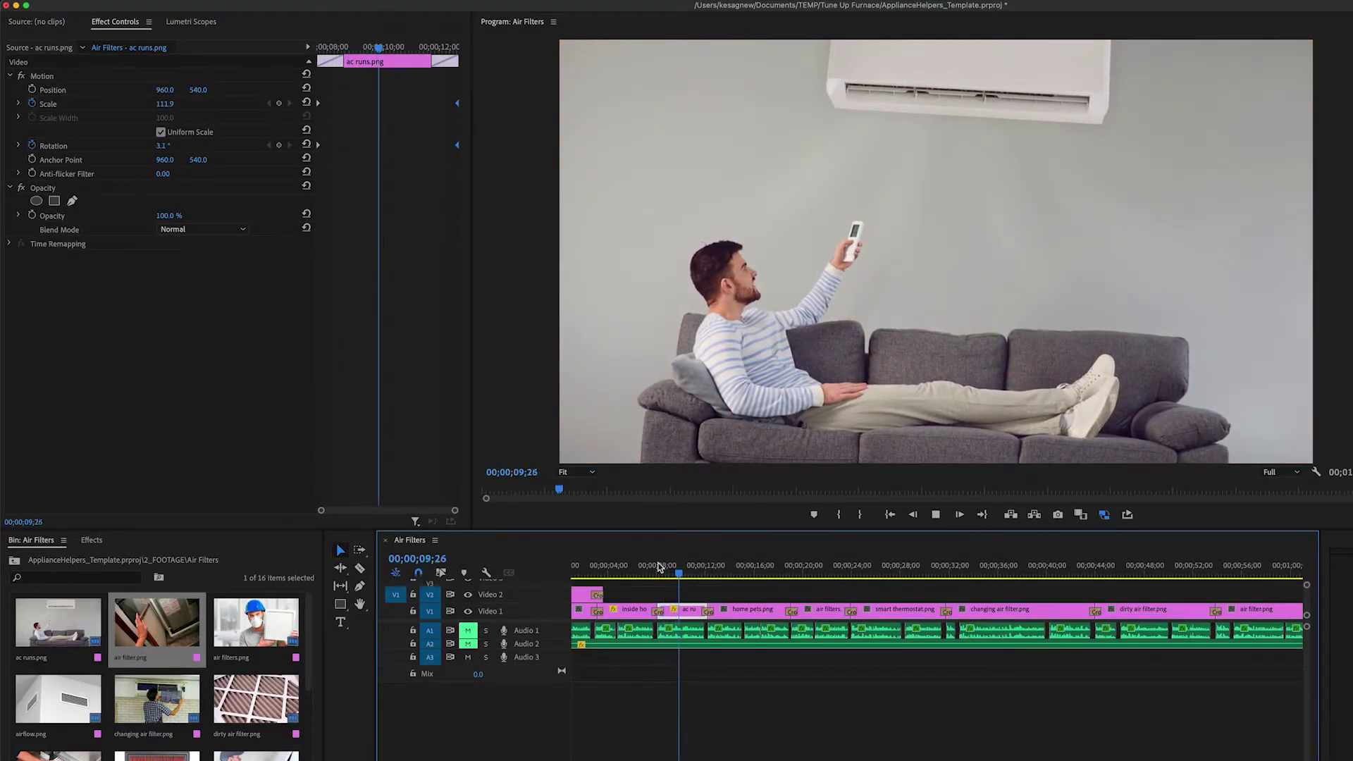
key("space")
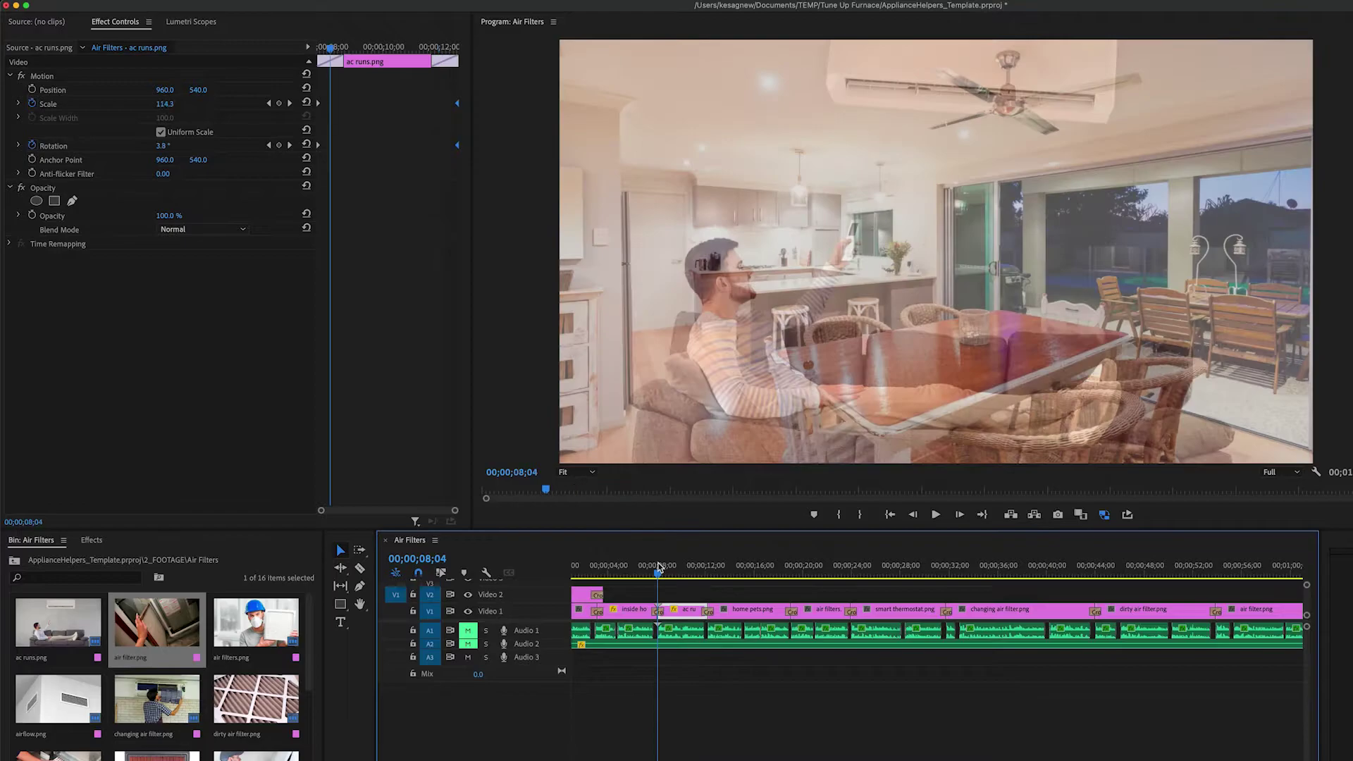
mouse_move(659, 567)
left_mouse_down()
mouse_move(694, 569)
mouse_move(658, 571)
mouse_move(684, 573)
left_mouse_up()
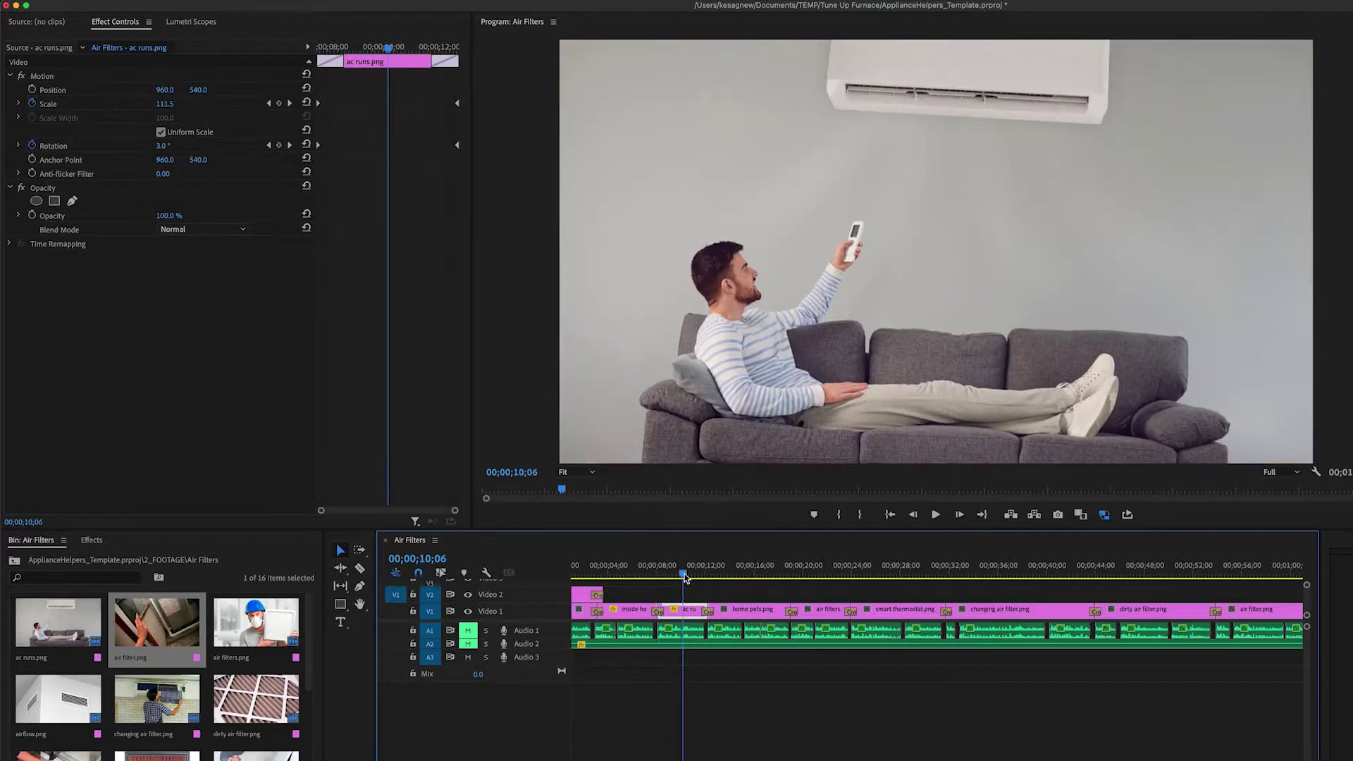
key("space")
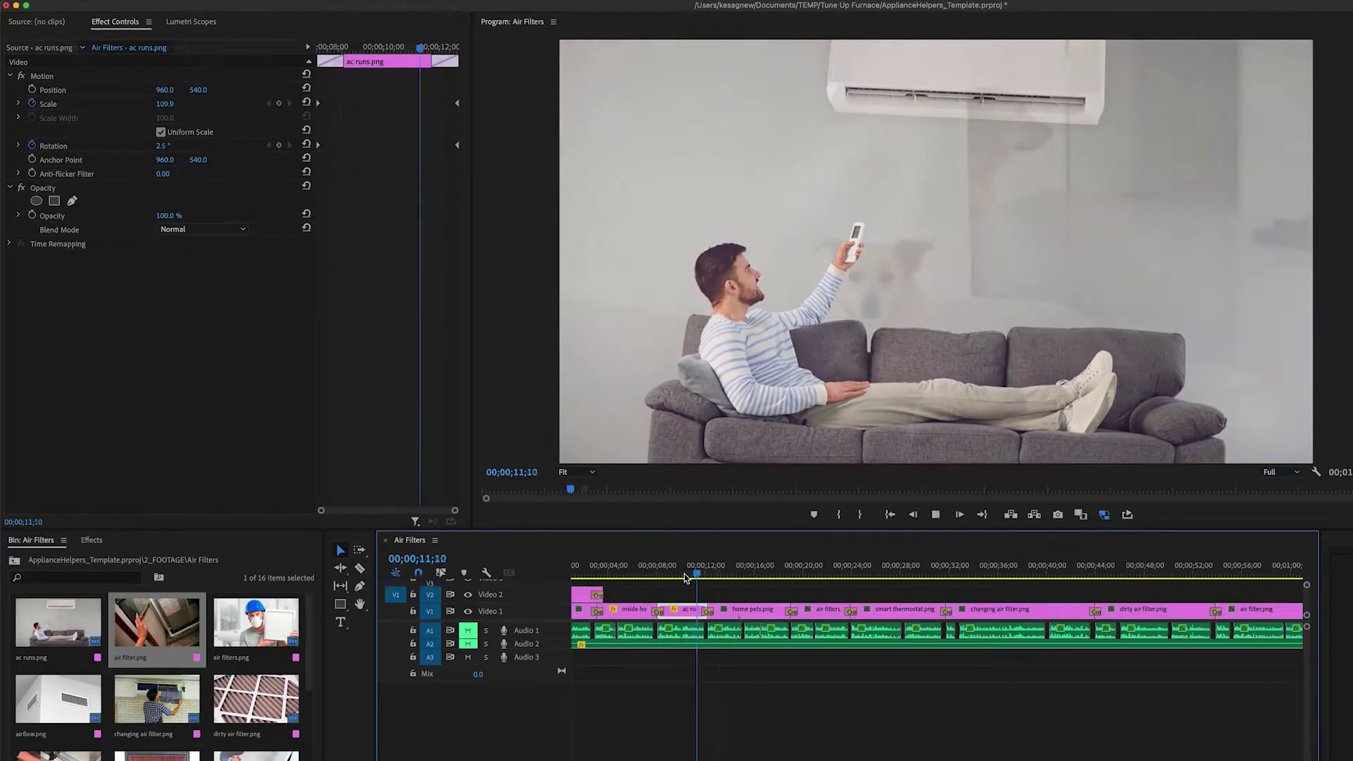
Save, then reset the home pets photo's Position to 960, 540 and scale it to 112
key("super+s")
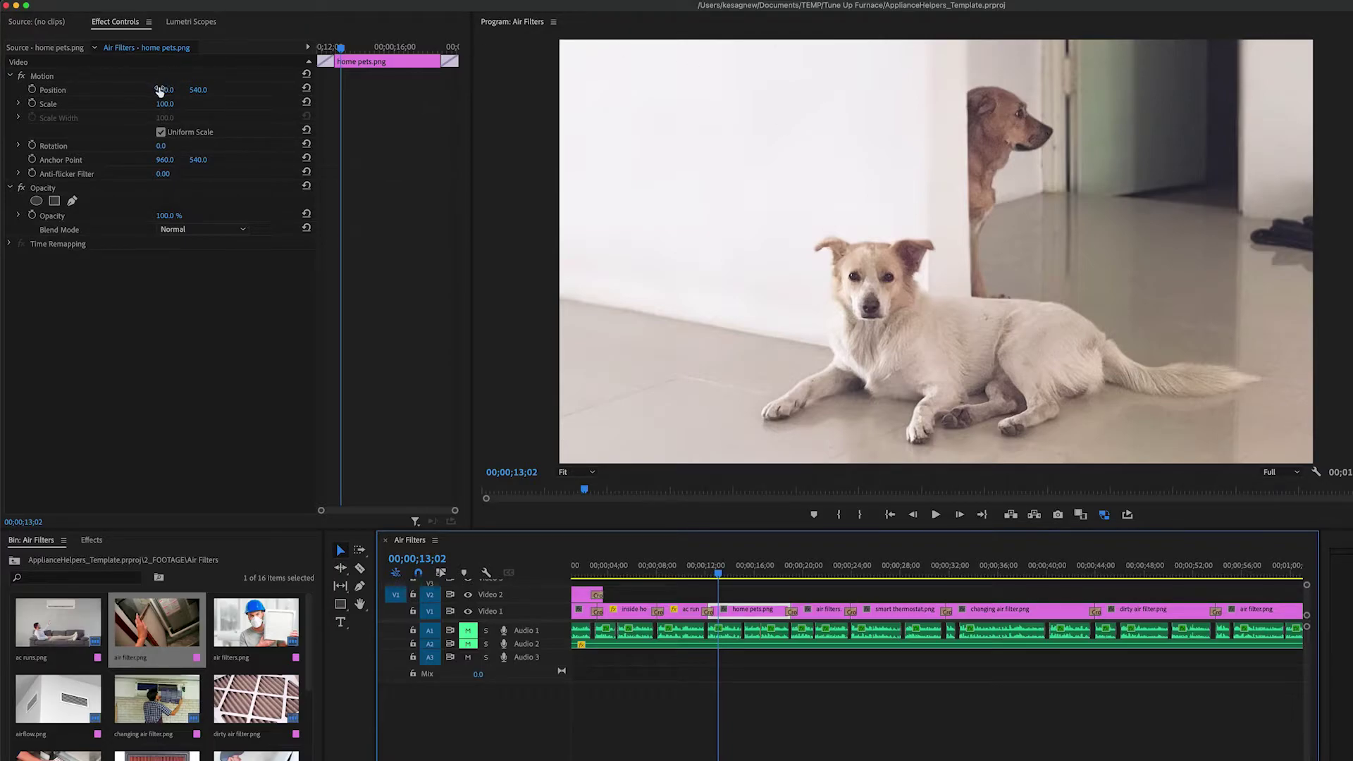
mouse_move(164, 89)
left_mouse_down()
mouse_move(194, 90)
mouse_move(96, 89)
mouse_move(268, 89)
mouse_move(143, 89)
left_mouse_up()
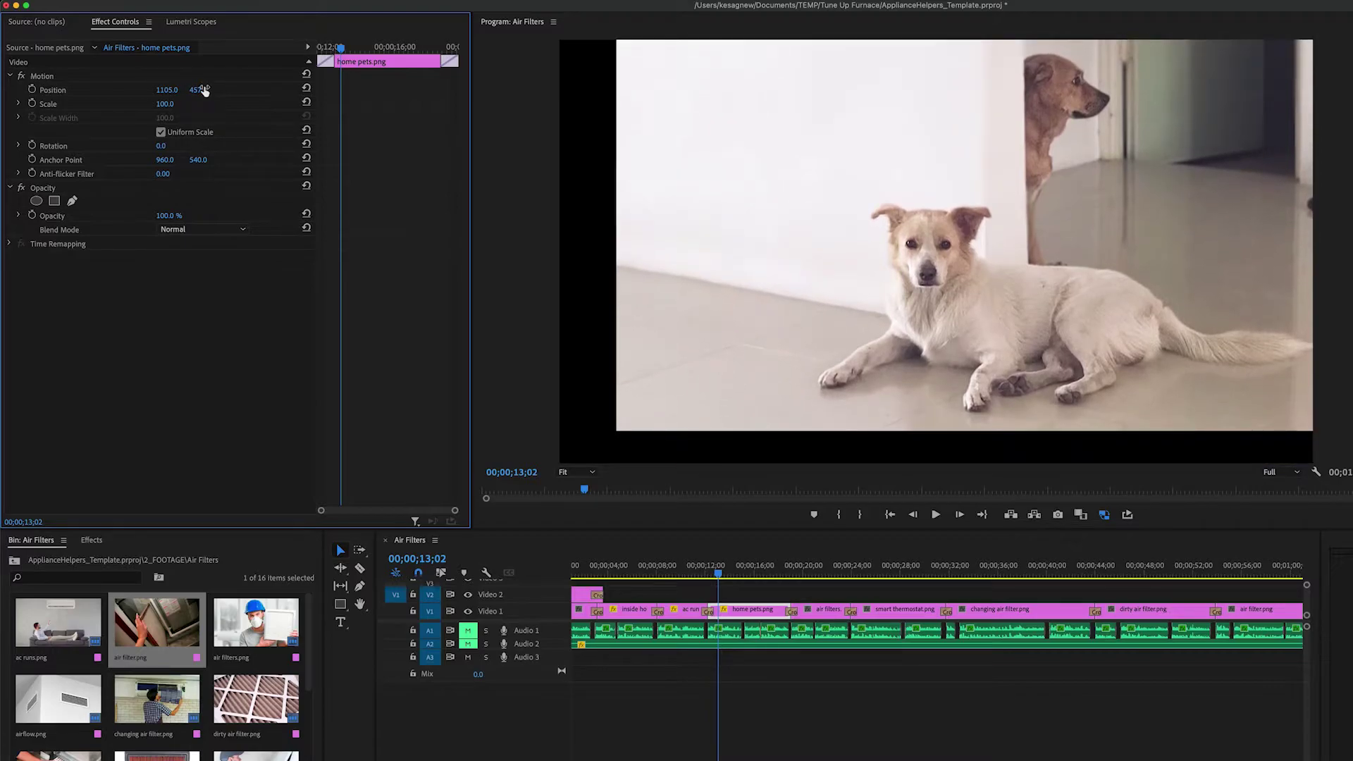
left_click(307, 88)
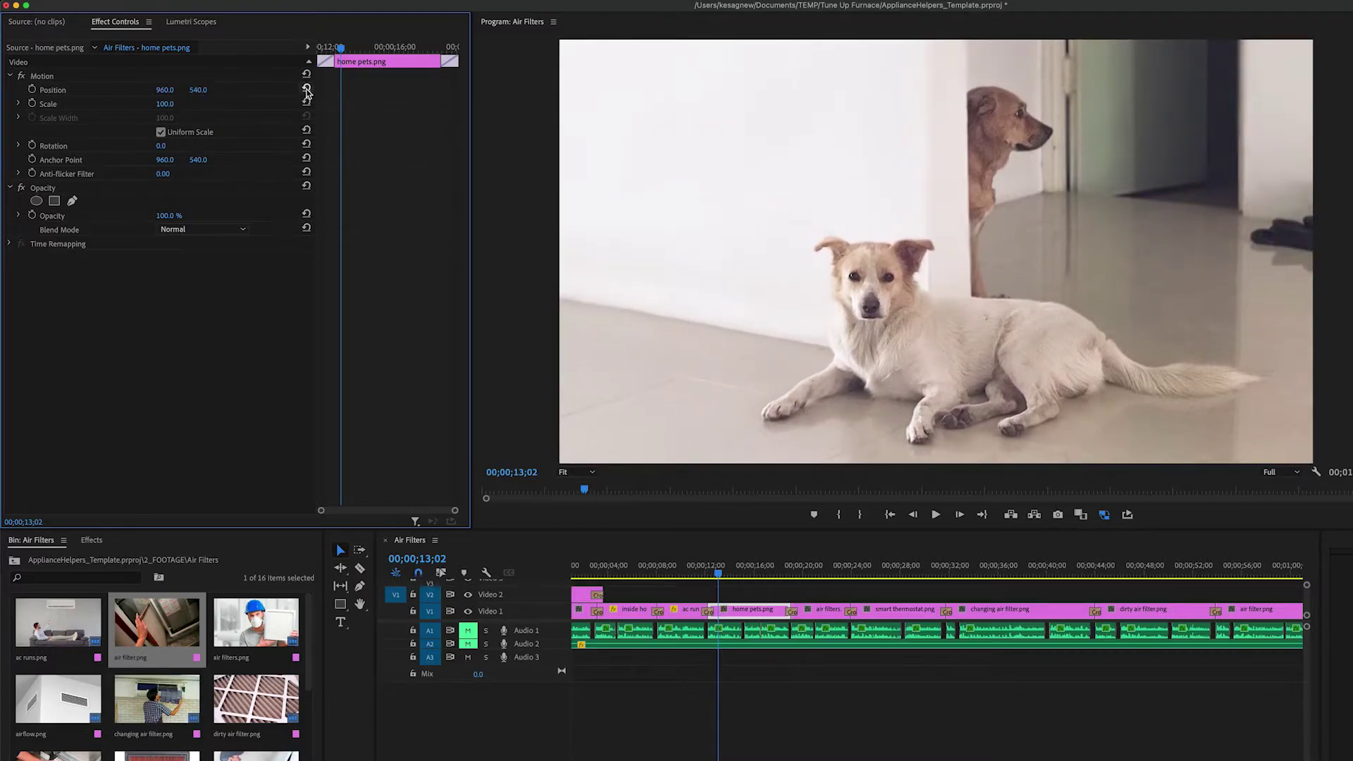
left_click_drag(164, 104, 181, 132)
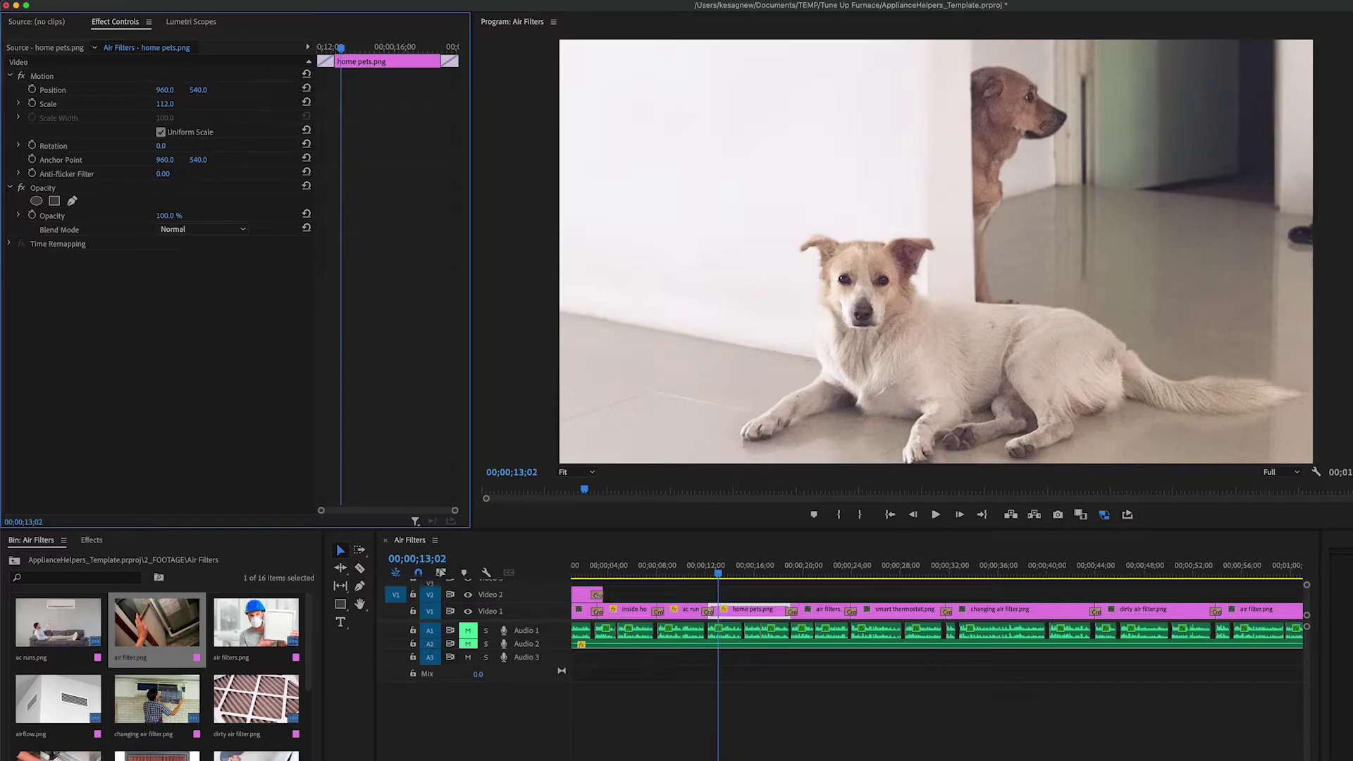
Keyframe the home pets photo's Position X so it shifts left, with the second keyframe moved later
left_click_drag(164, 90, 185, 89)
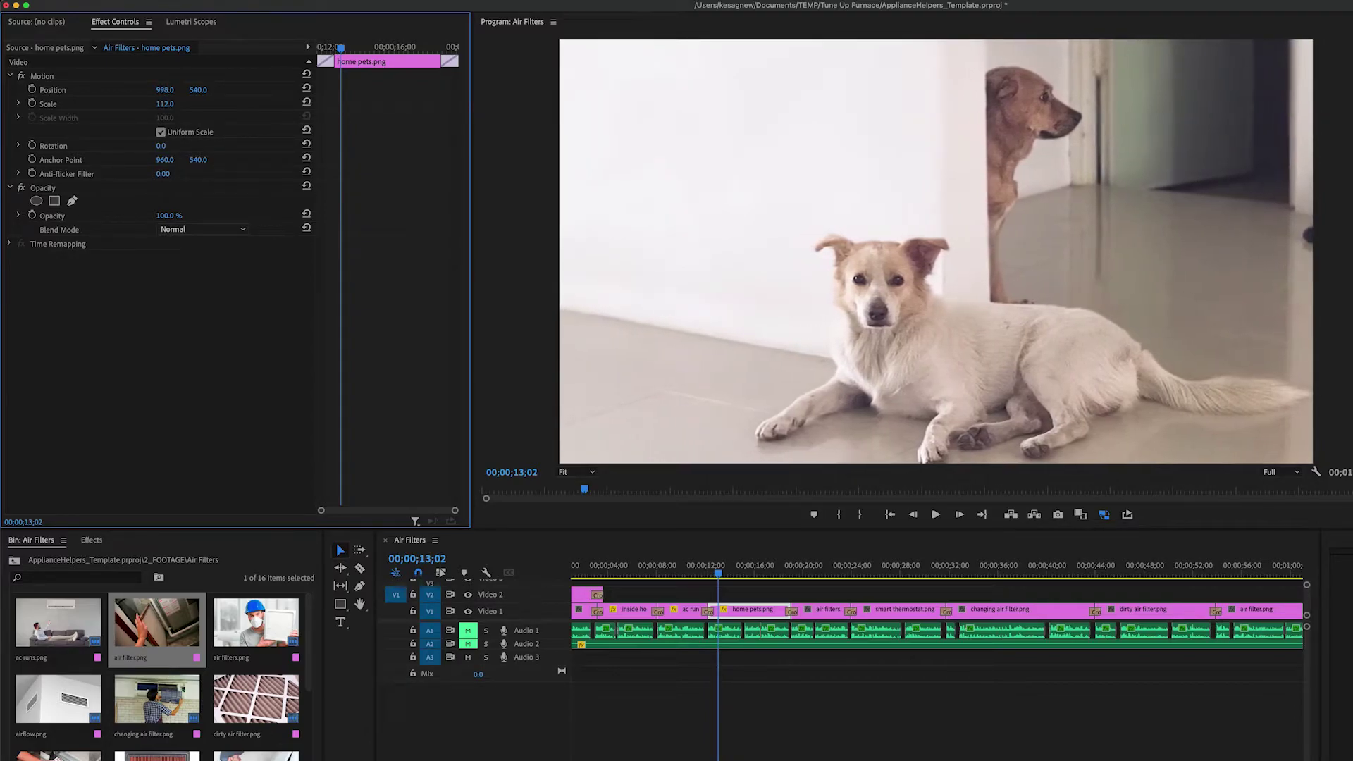
left_click(33, 90)
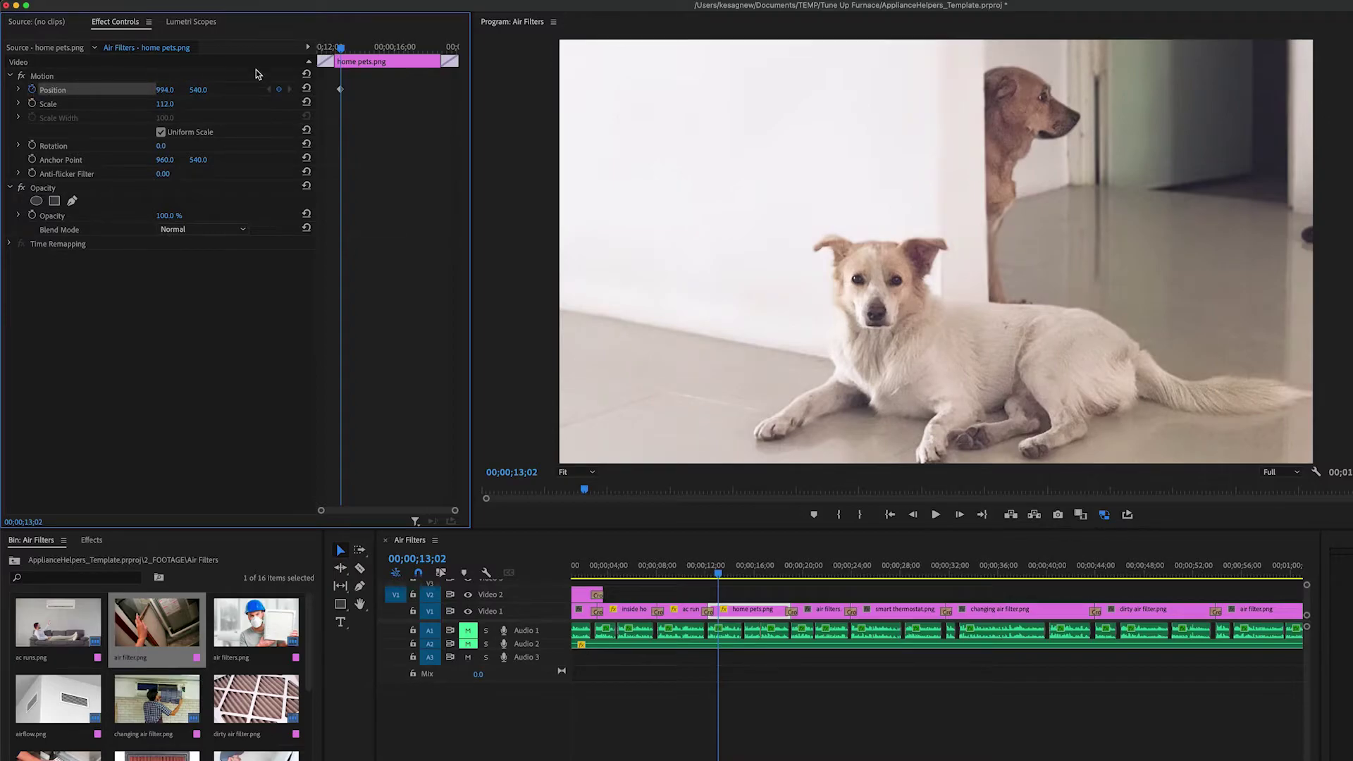
left_click_drag(341, 89, 272, 93)
left_click_drag(165, 90, 122, 89)
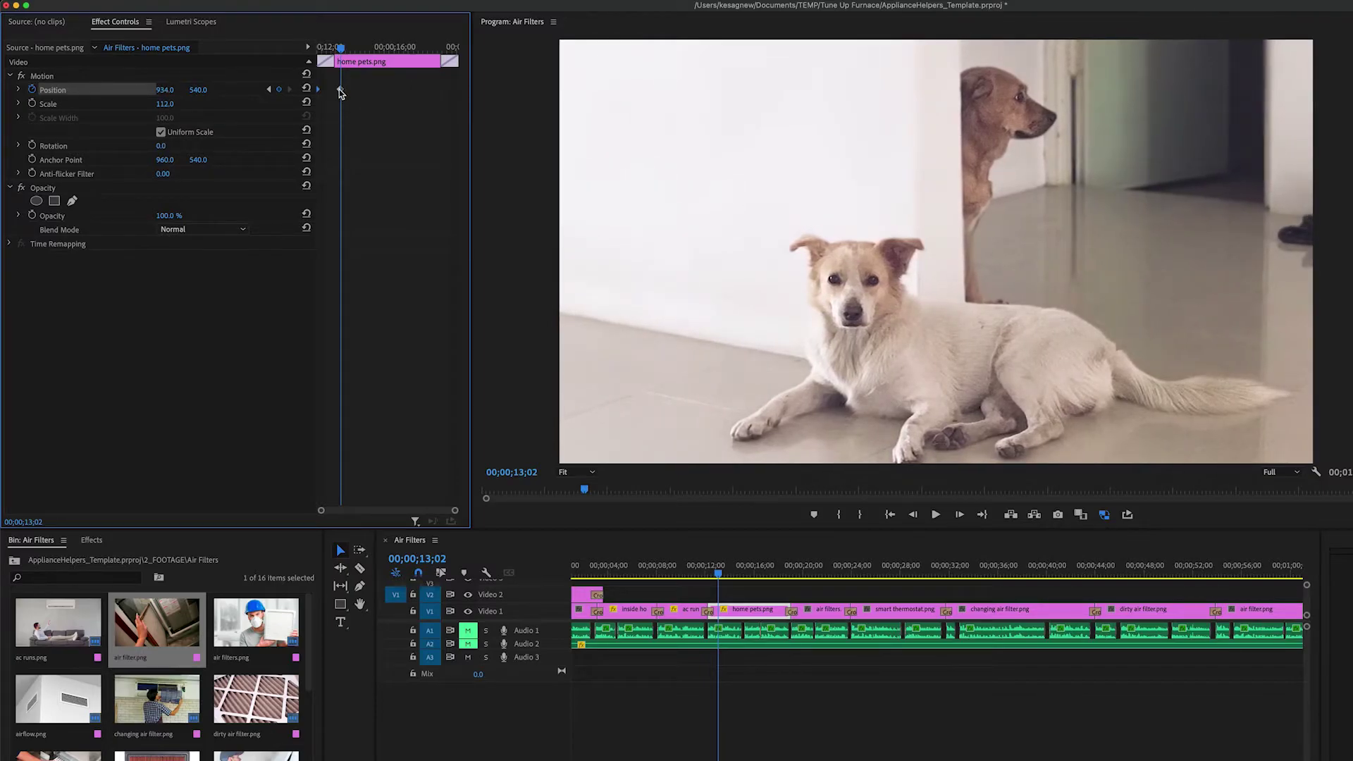
left_click_drag(339, 89, 591, 115)
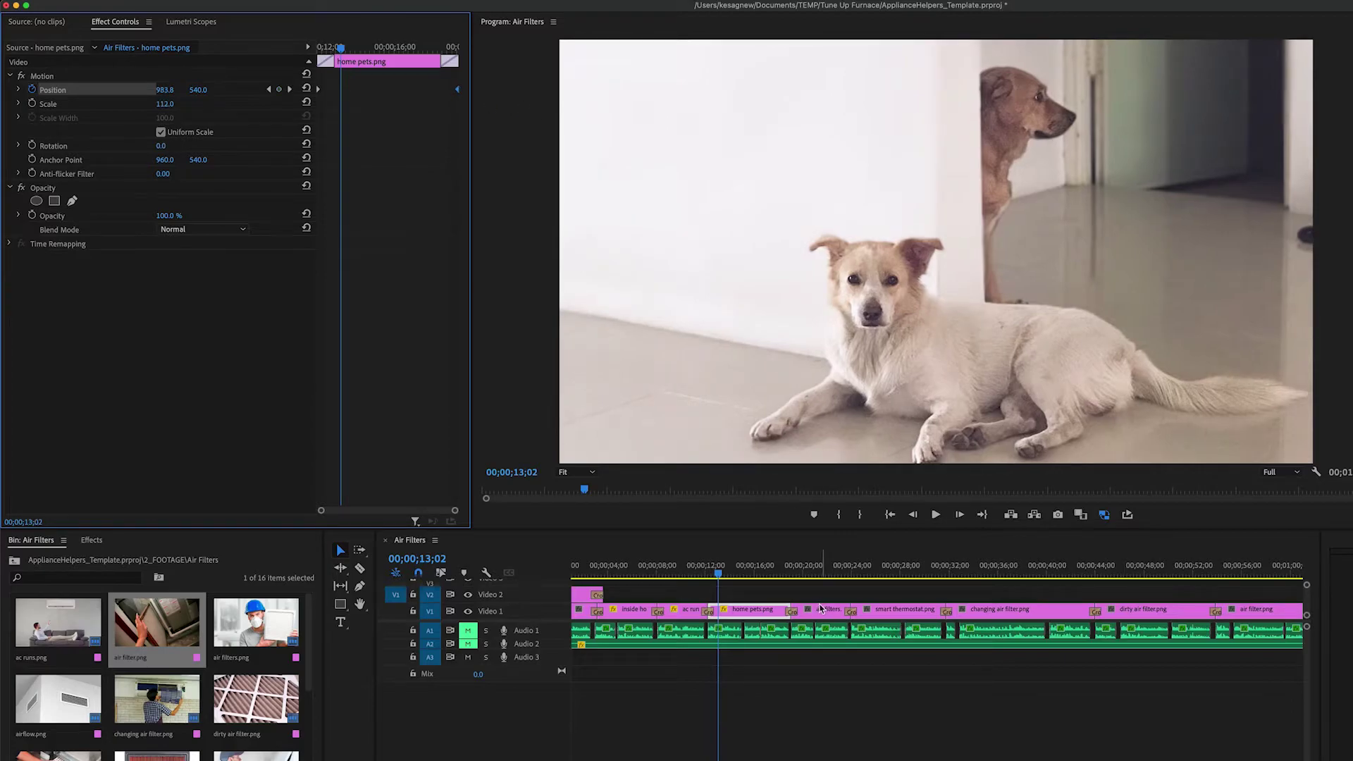
Play the dog photo's pan from just before the clip to check it
left_click(709, 573)
key("space")
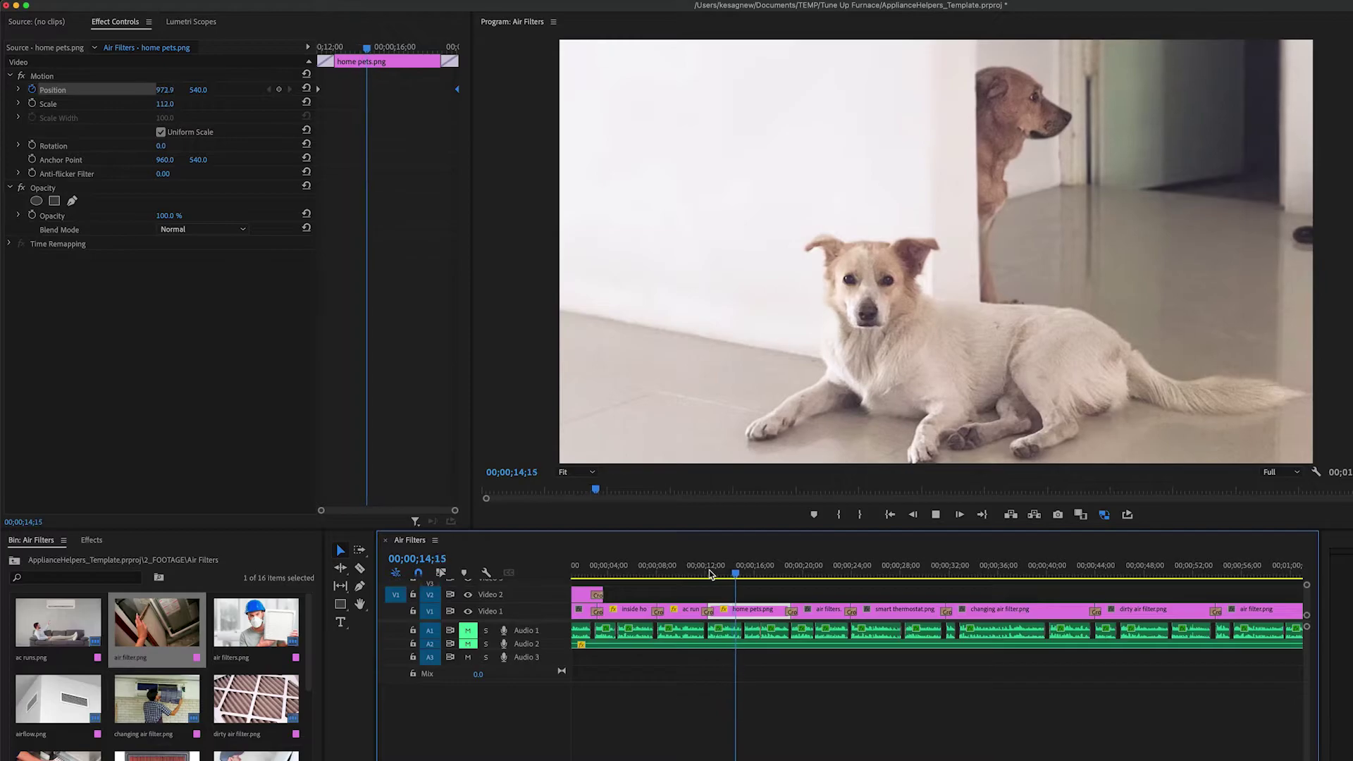
key("space")
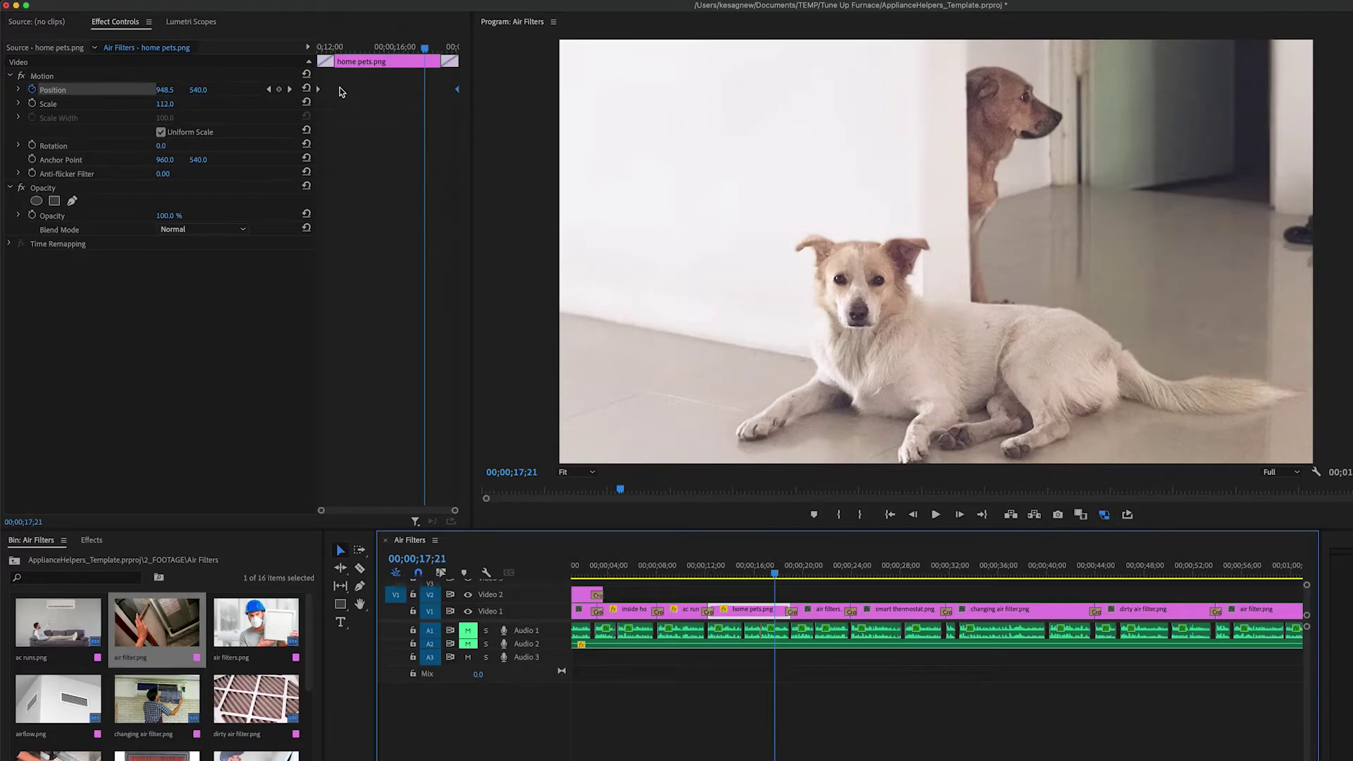
Set a Position X keyframe of 994, push it toward the clip's end, and replay the pan
mouse_move(317, 89)
left_mouse_down()
mouse_move(424, 90)
mouse_move(199, 94)
left_mouse_up()
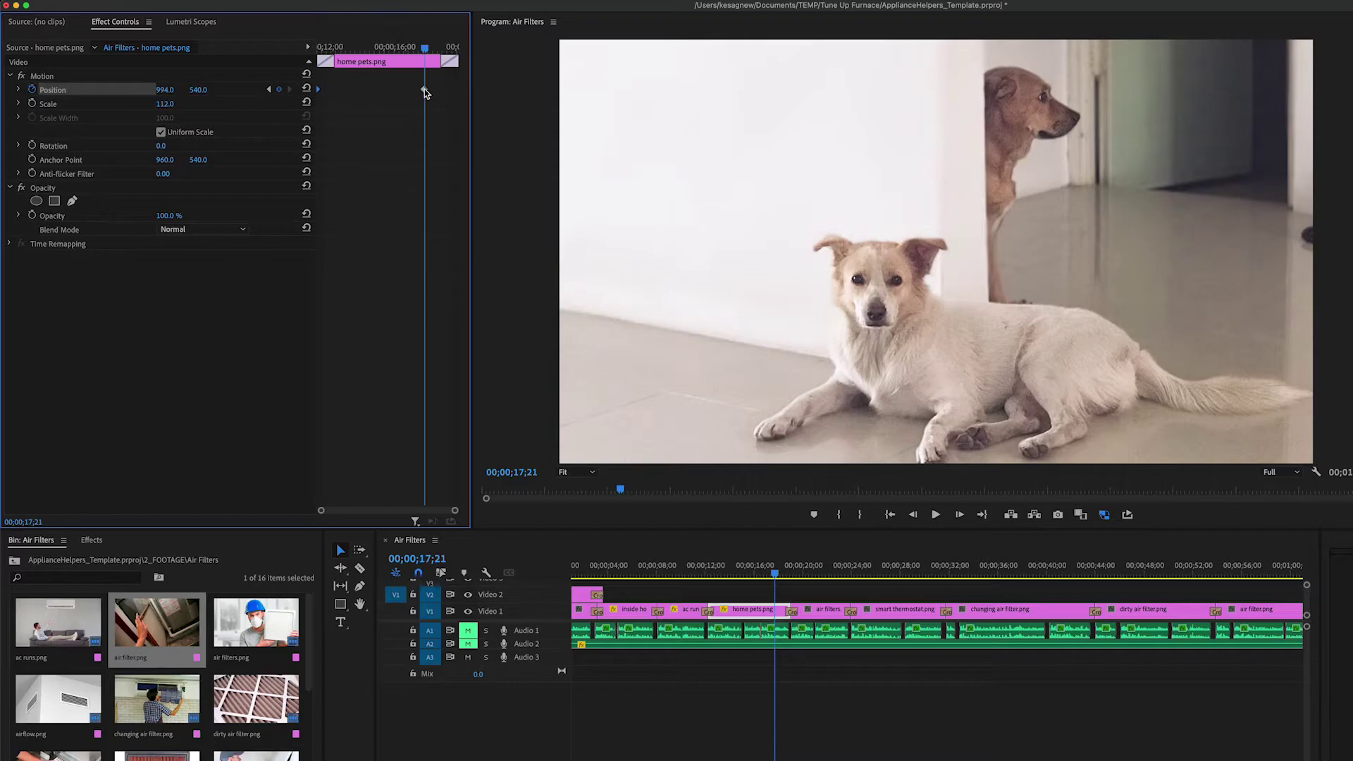
left_click_drag(425, 92, 517, 65)
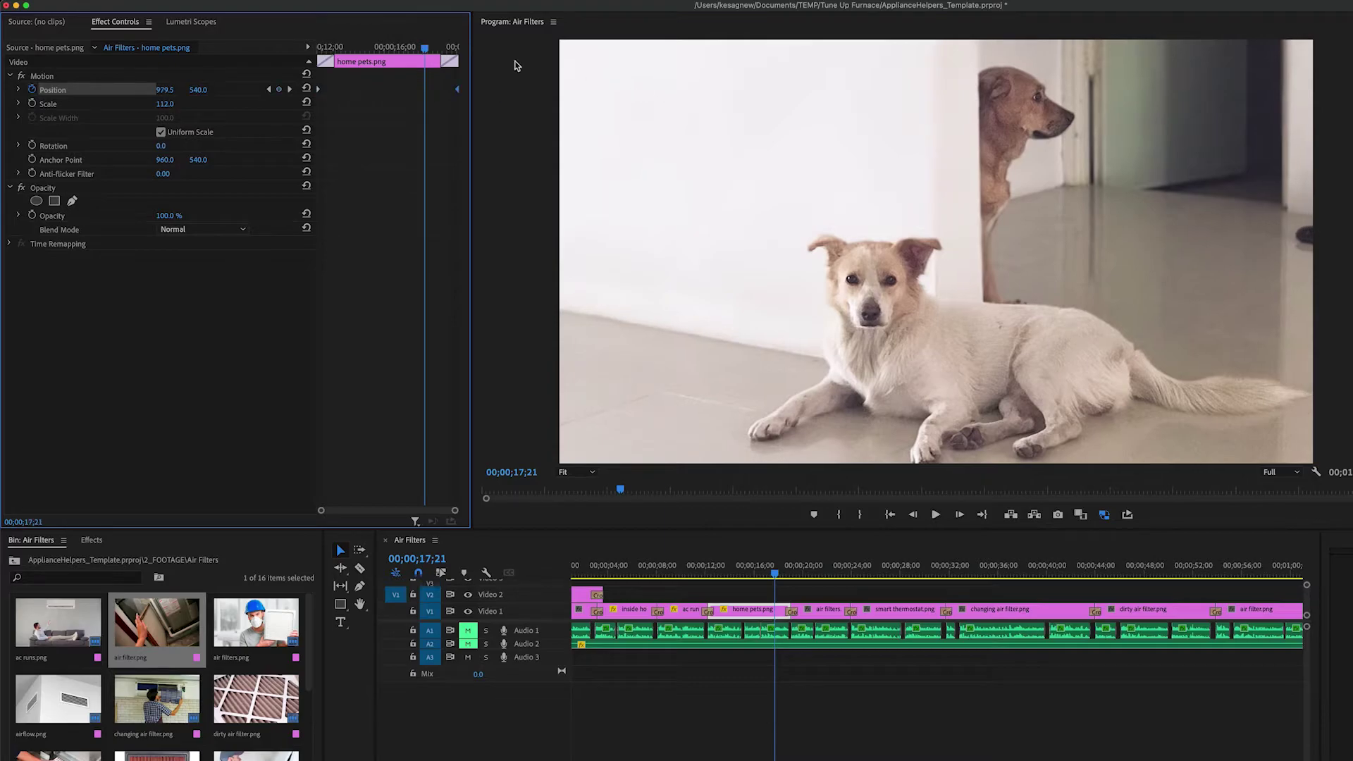
left_click(708, 573)
key("space")
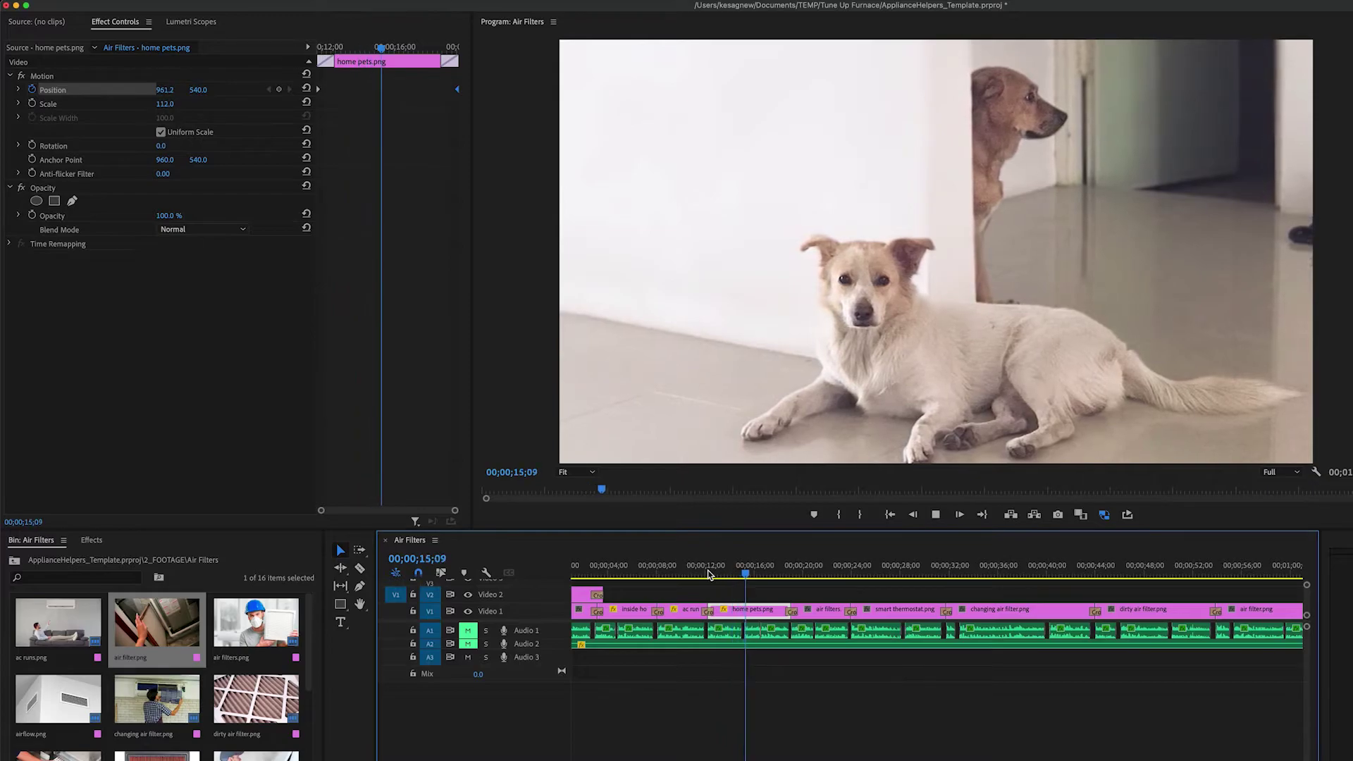
Park at the air filters clip's start, test and reset its position, then nudge it up slightly
left_click(815, 574)
left_click_drag(817, 574, 797, 572)
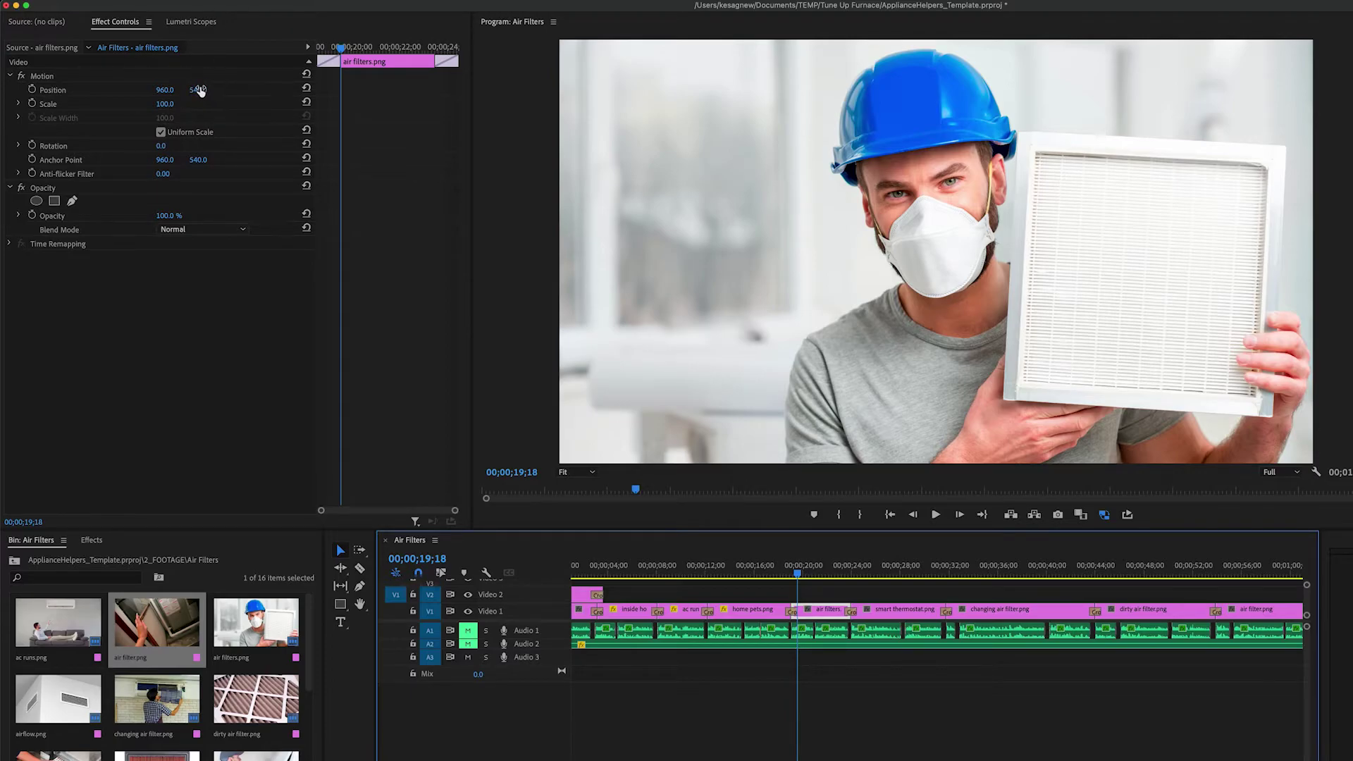
left_click_drag(198, 90, 170, 104)
left_click(306, 88)
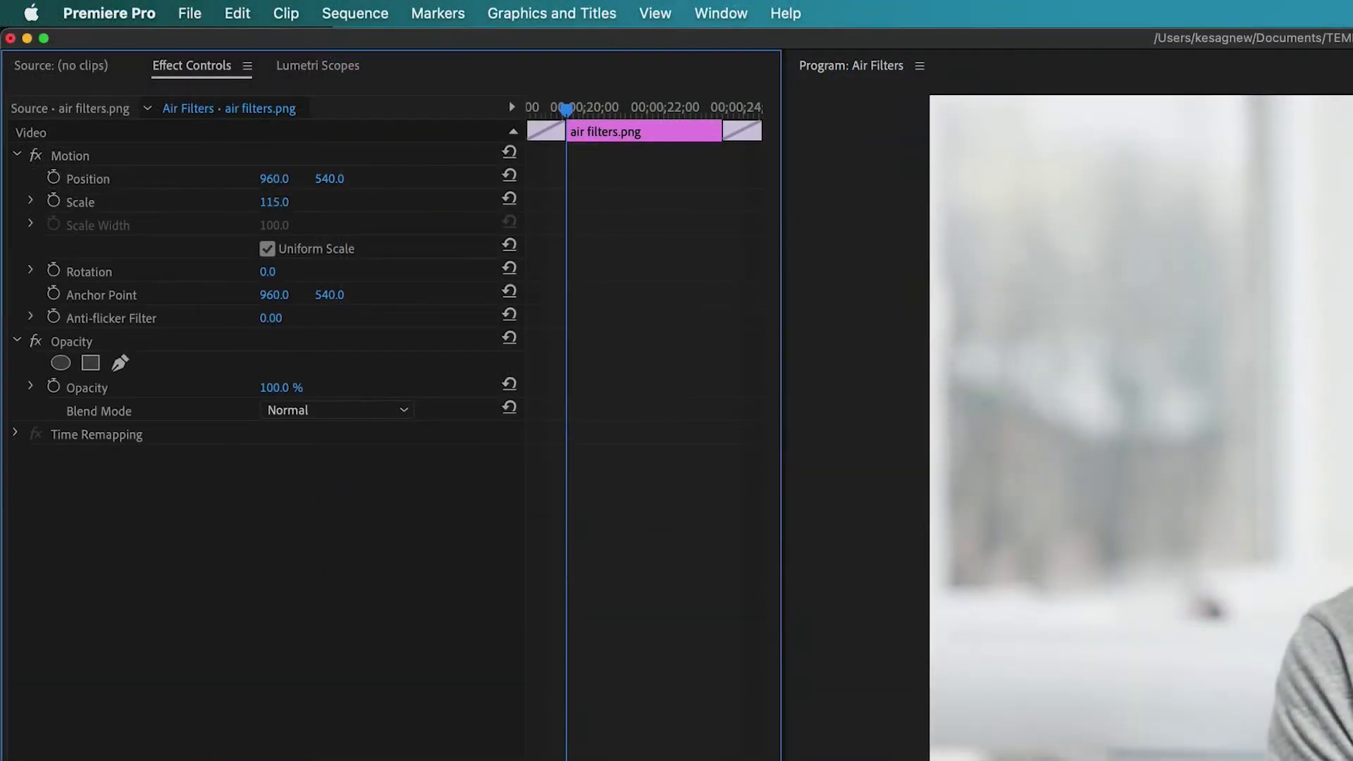
left_click_drag(329, 178, 384, 178)
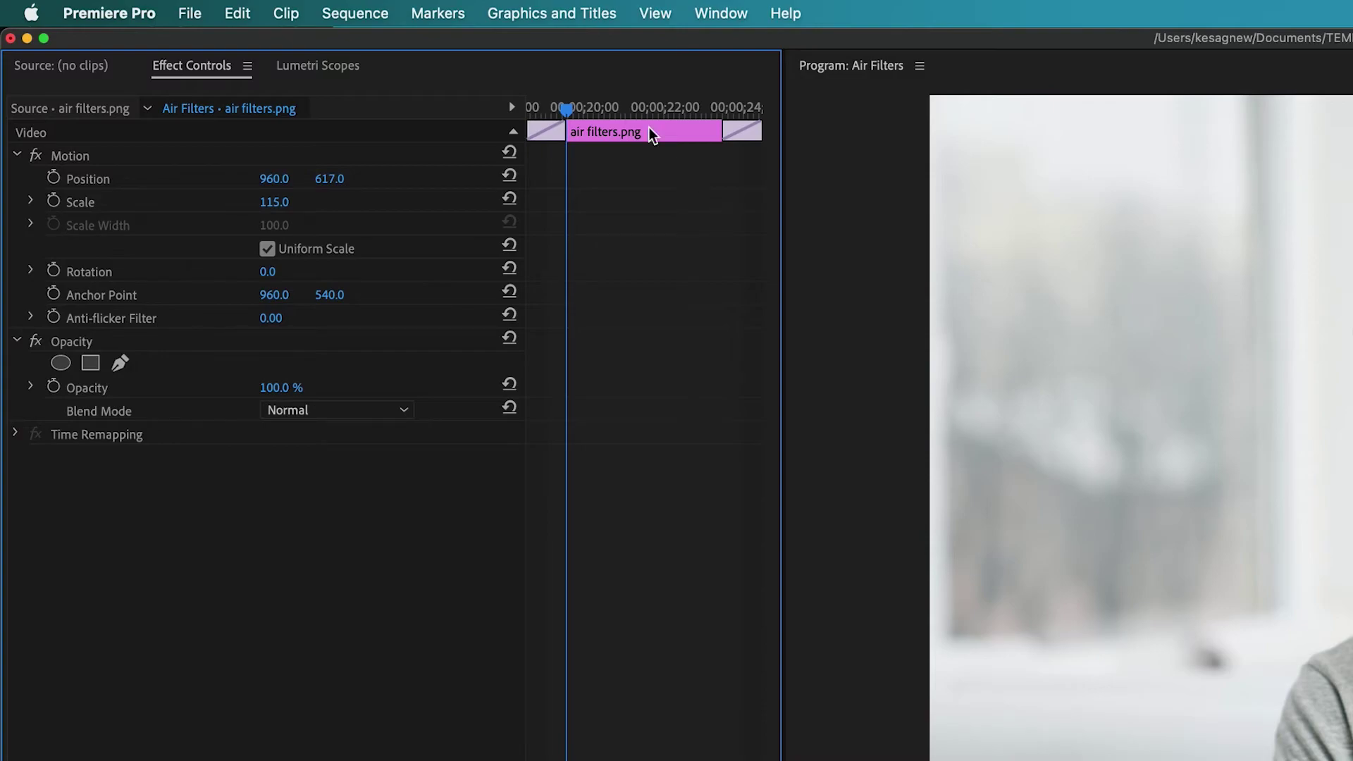
Keyframe the air filters photo's Position Y from 617 to 572, moving the end keyframe toward the clip's end
left_click(54, 178)
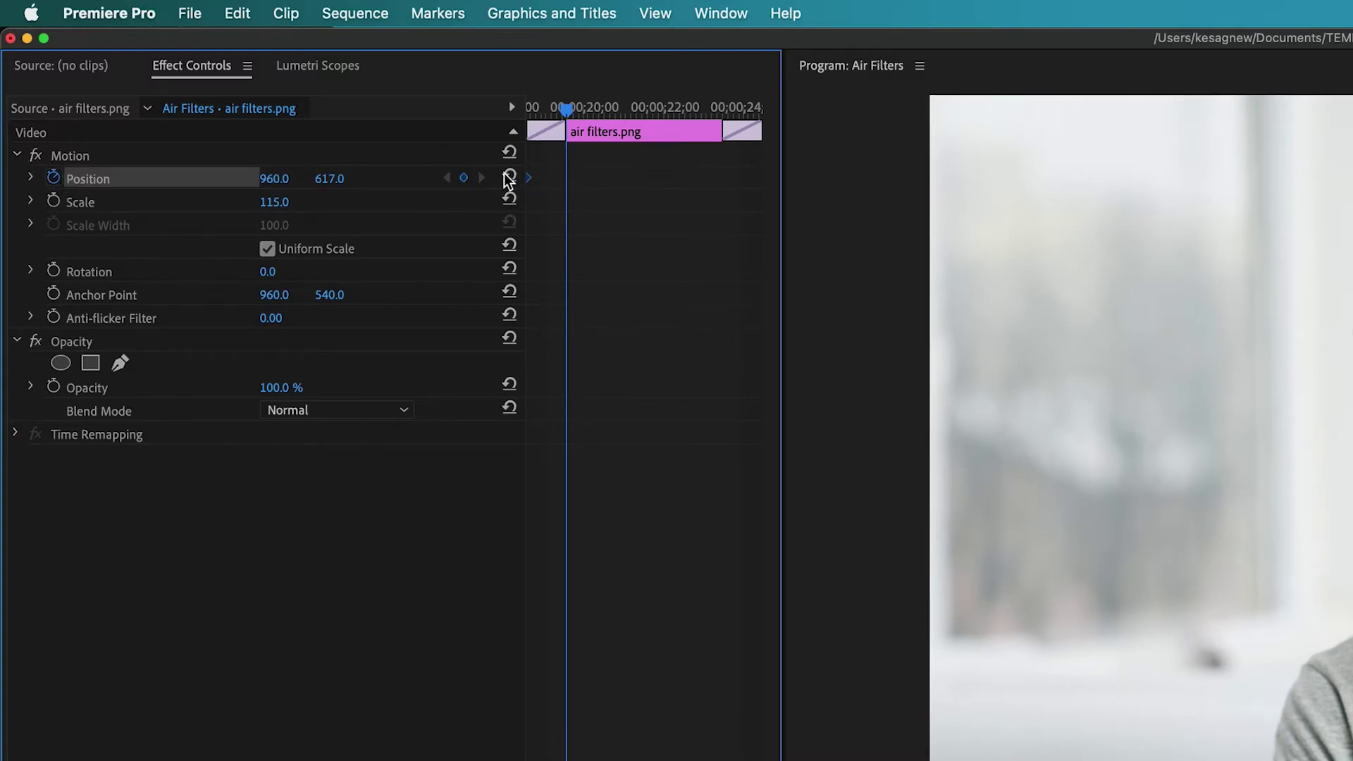
key("Right")
left_click_drag(329, 178, 297, 178)
left_click_drag(565, 177, 1229, 205)
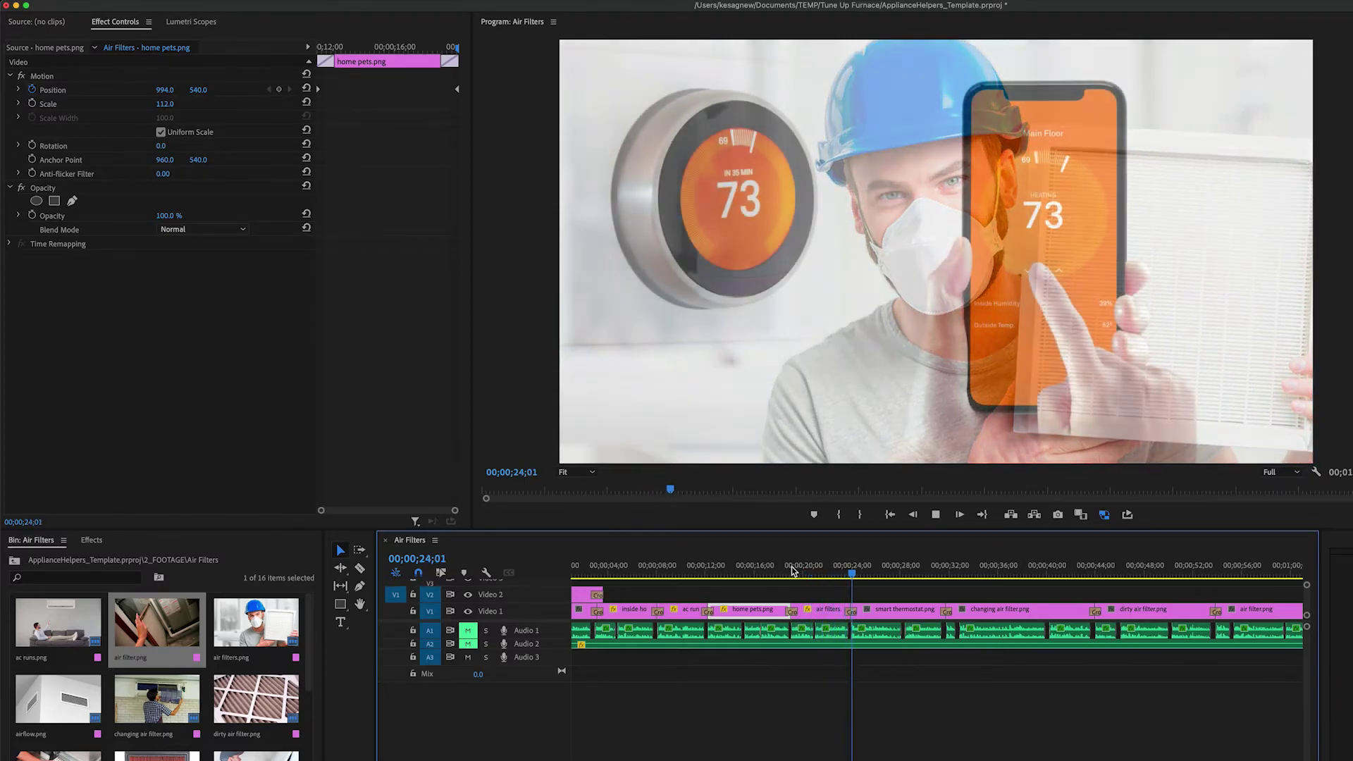
Scrub and play the air filters tilt, then return to 00;00;19;18 where Position Y reads 610.0
left_click_drag(792, 570, 829, 572)
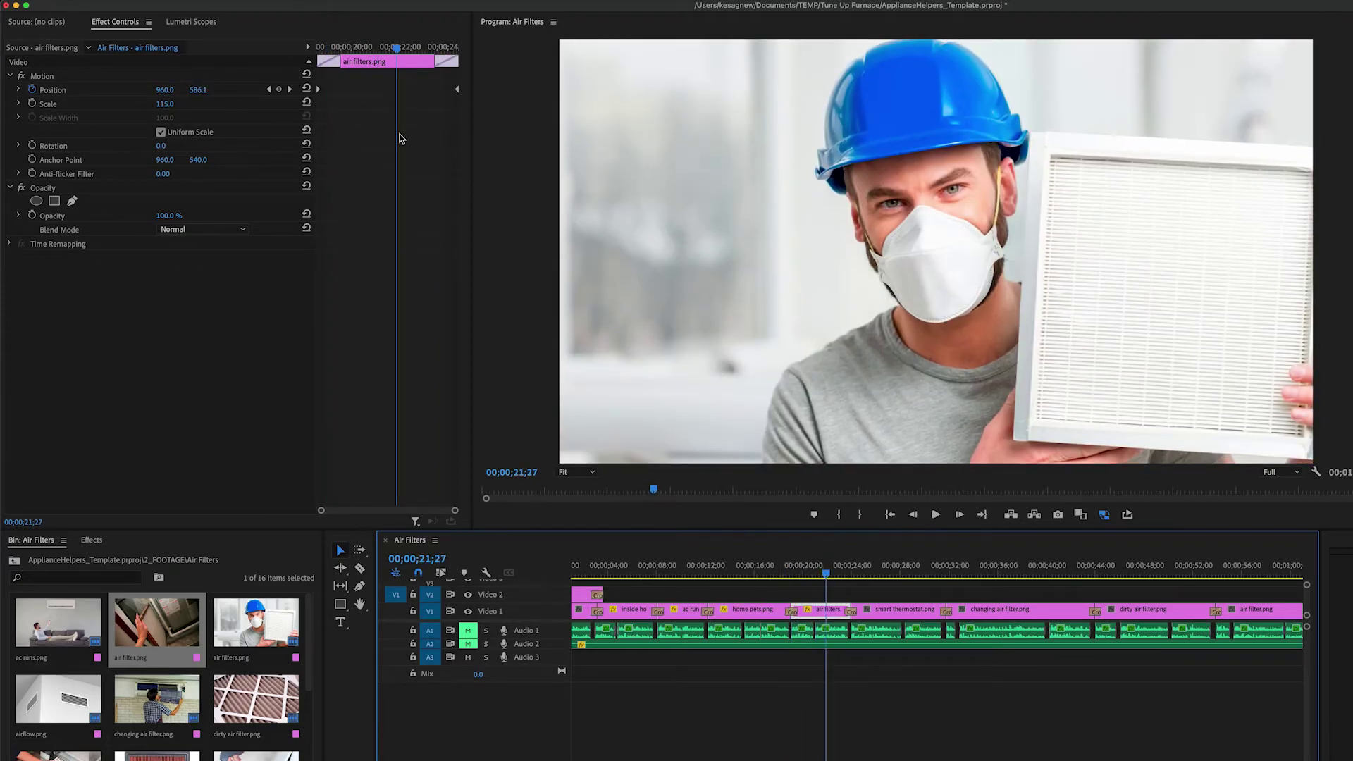
left_click_drag(392, 56, 424, 55)
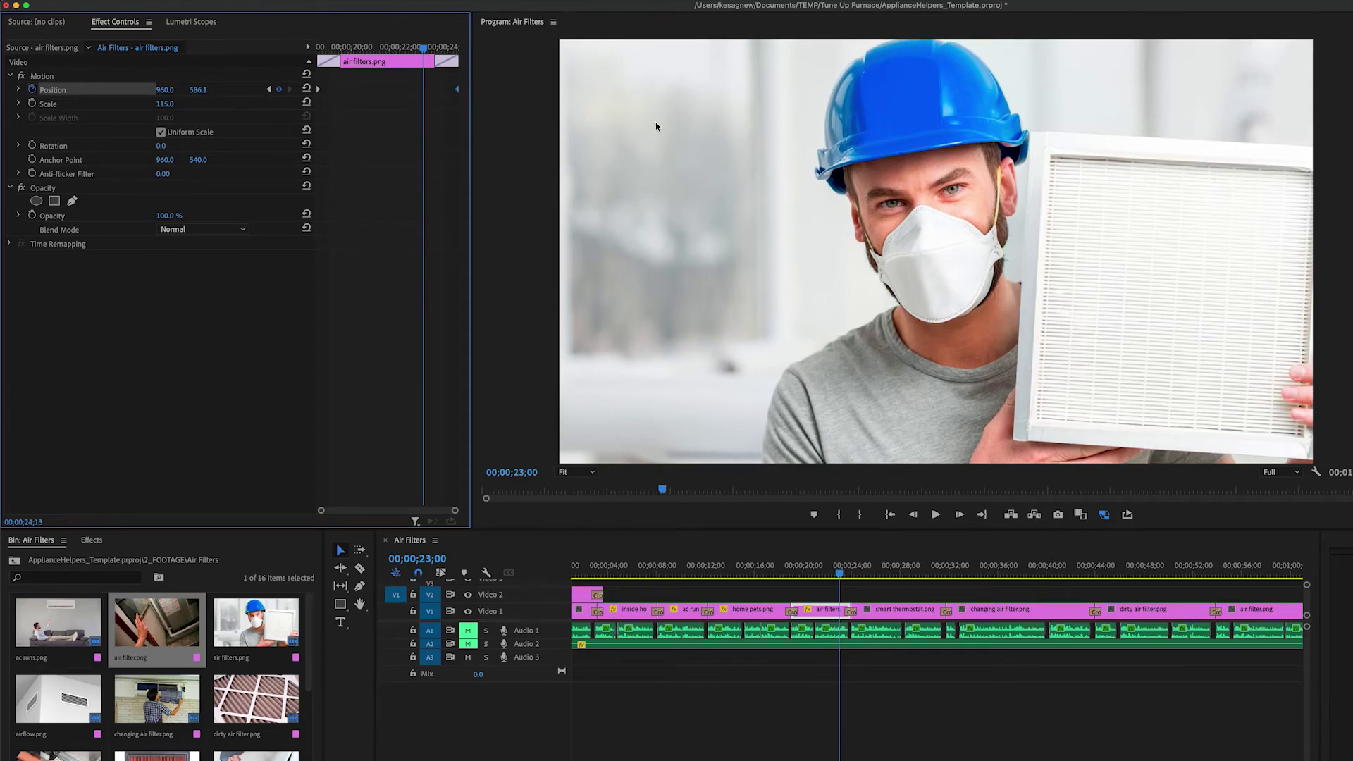
left_click(338, 48)
key("space")
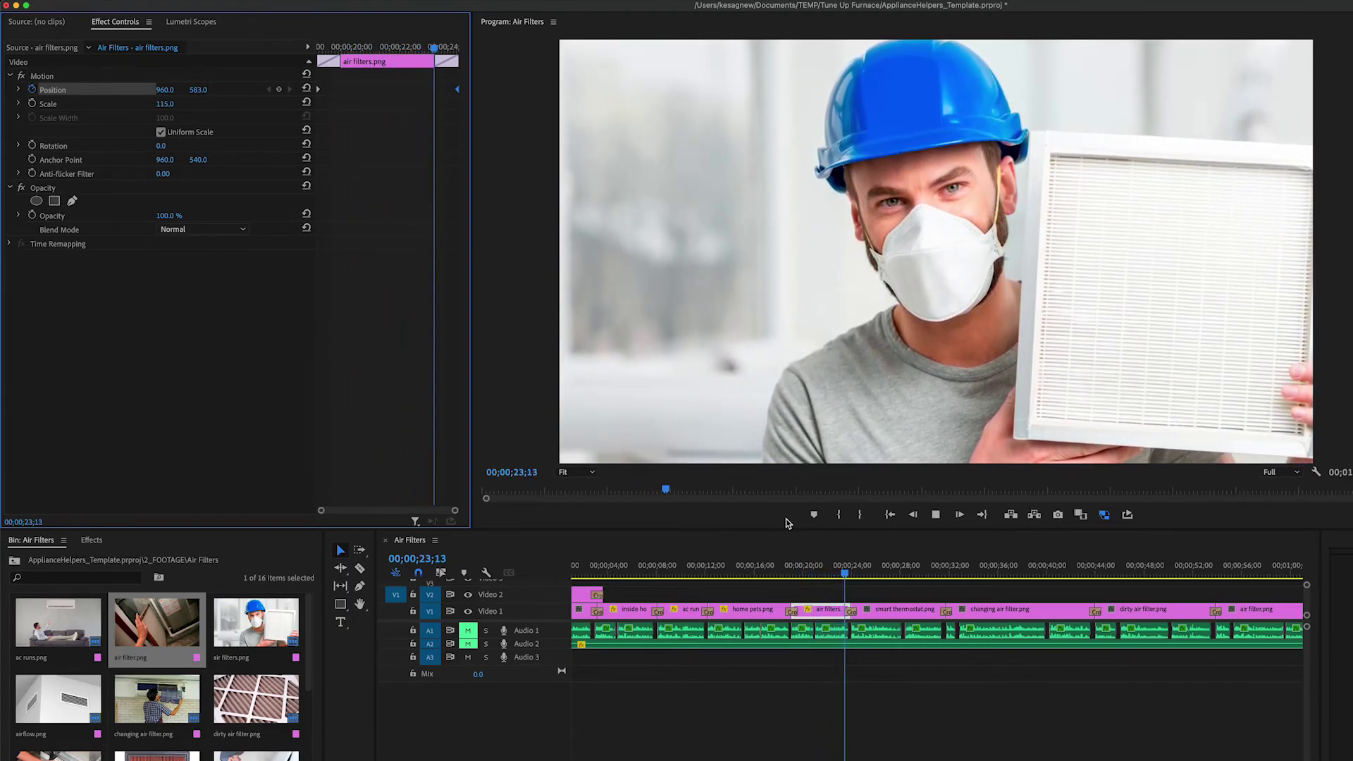
key("space")
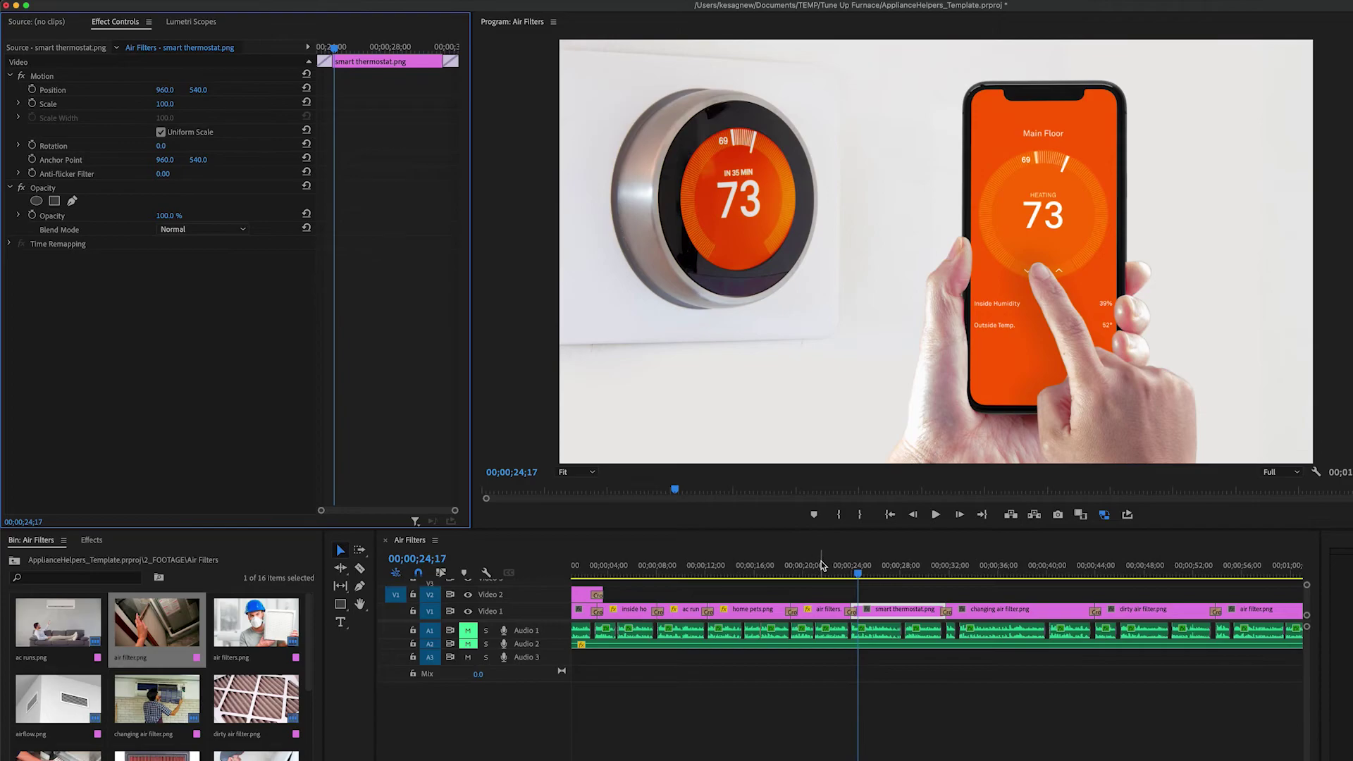
left_click(799, 569)
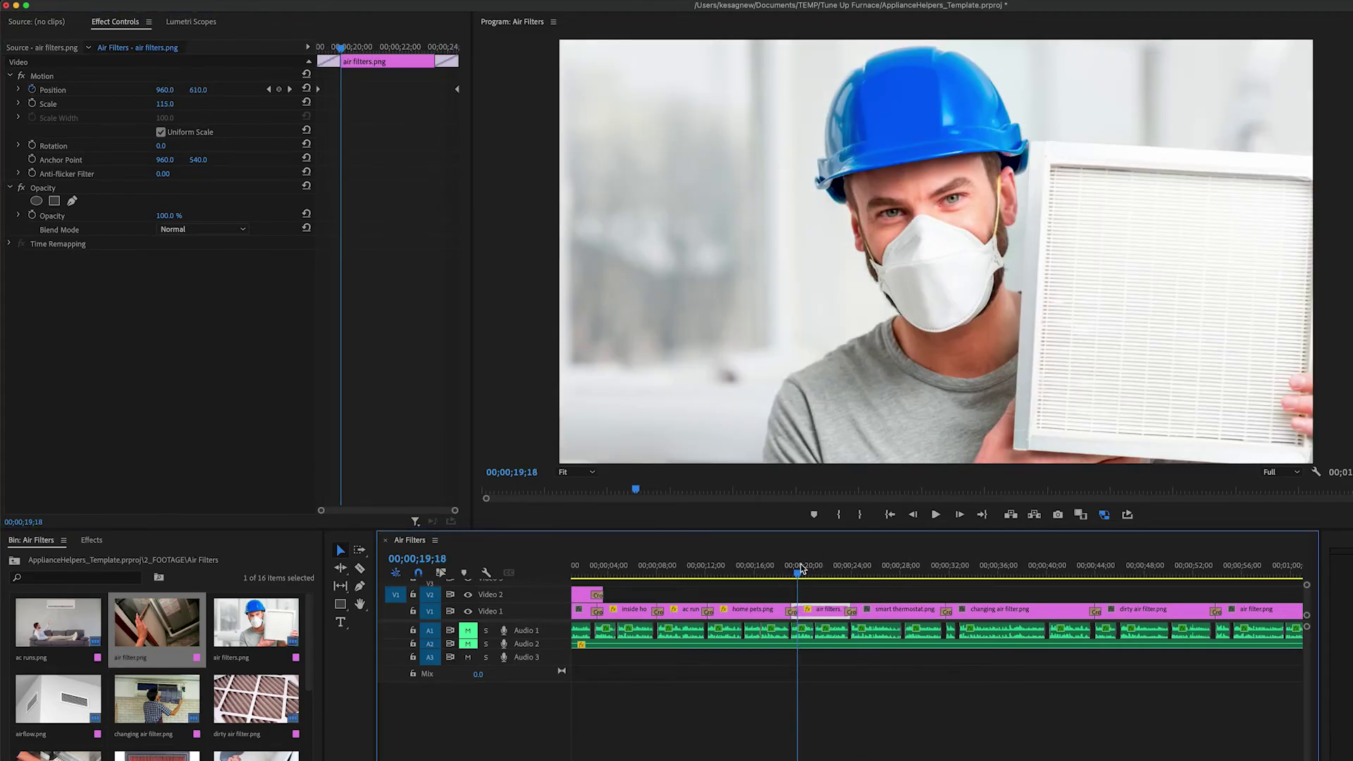